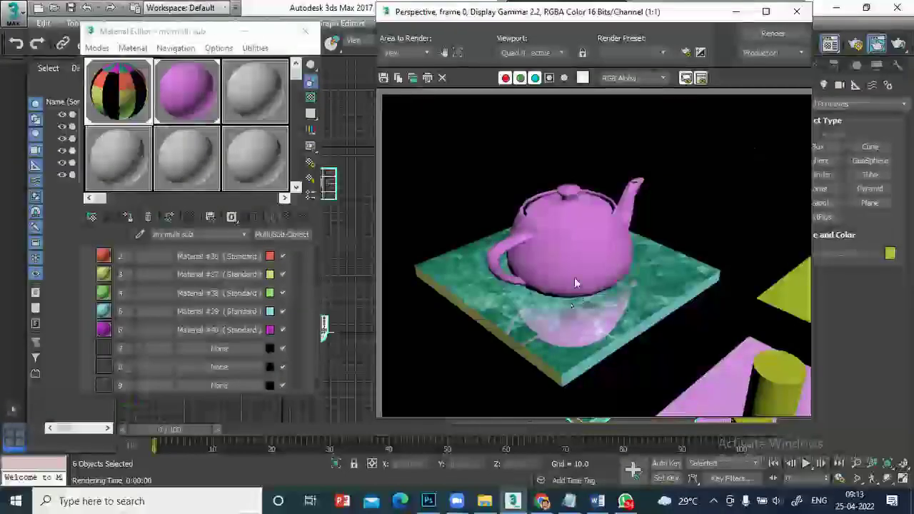
Step: Delete the old teapot, cylinder and planes, including the yellow plane, from the scene
click(798, 11)
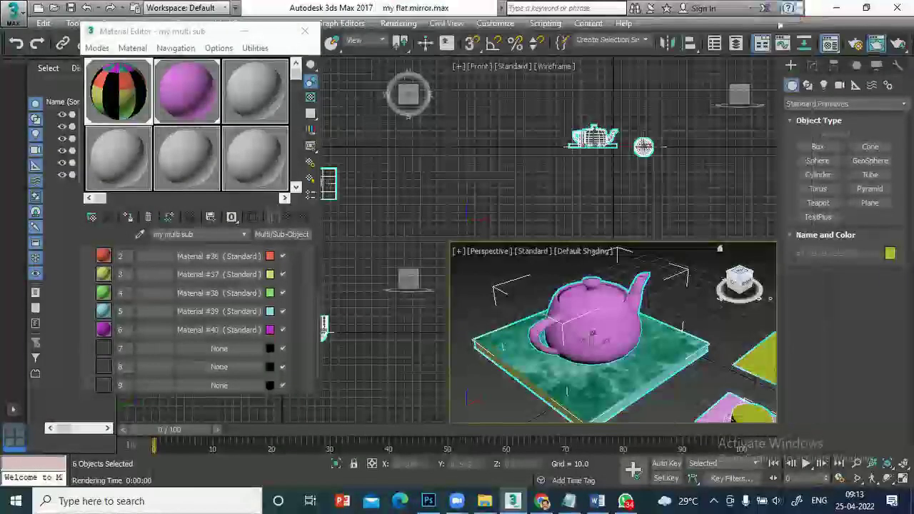
scroll(679, 382, down, 3)
drag(703, 411, 537, 299)
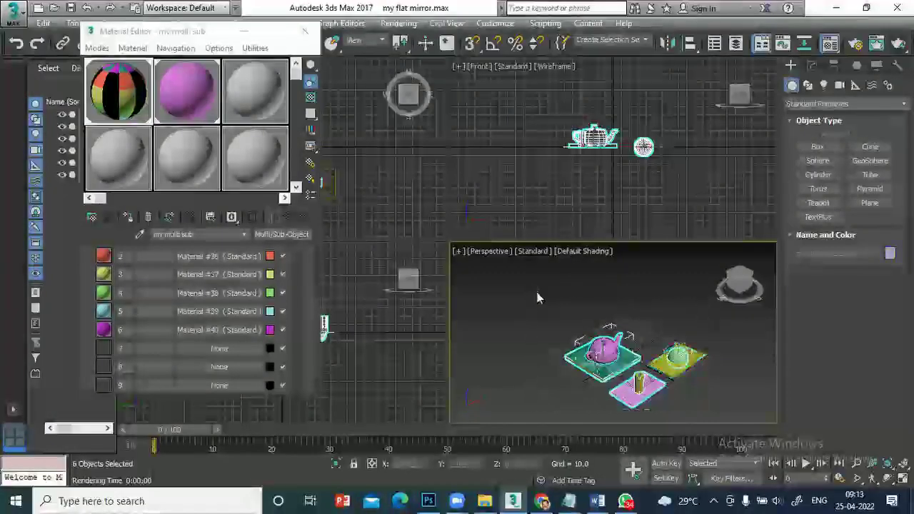
key(Delete)
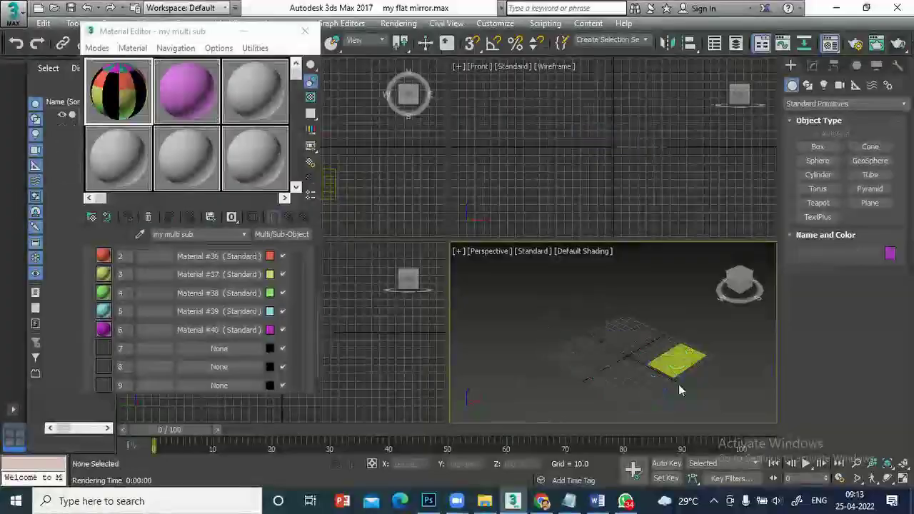
drag(684, 393, 638, 336)
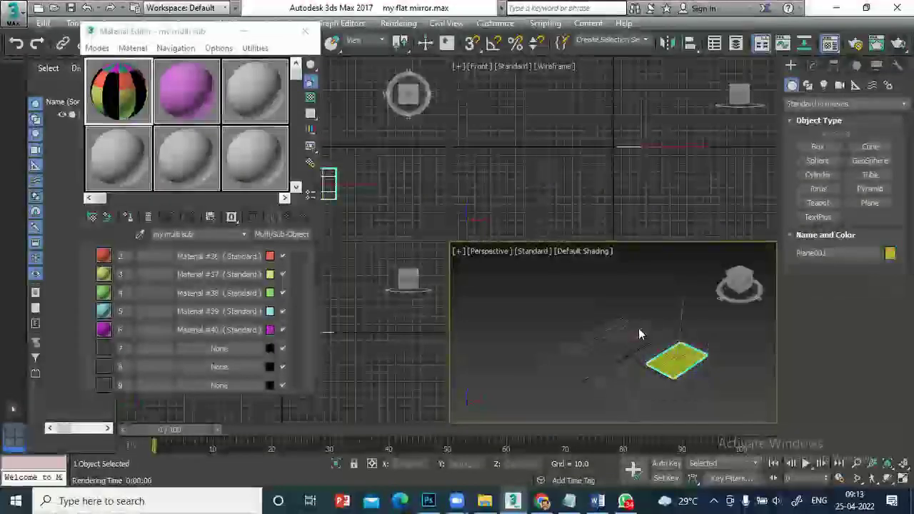
key(Delete)
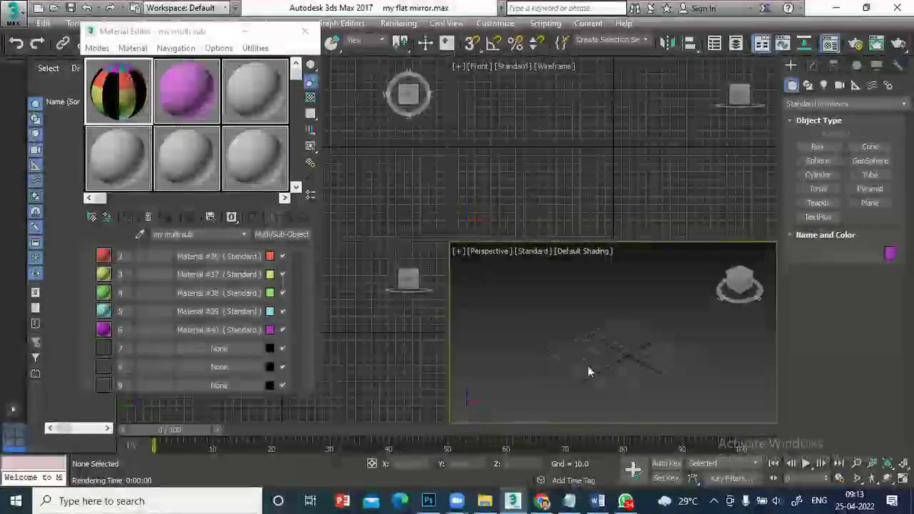
Step: Create a flat box and place a teapot at its centre
click(816, 152)
click(815, 150)
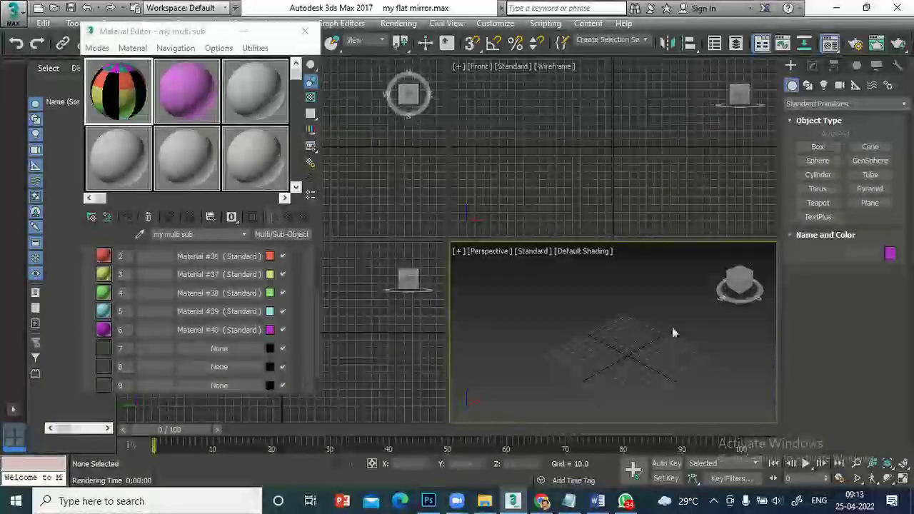
drag(561, 350, 715, 318)
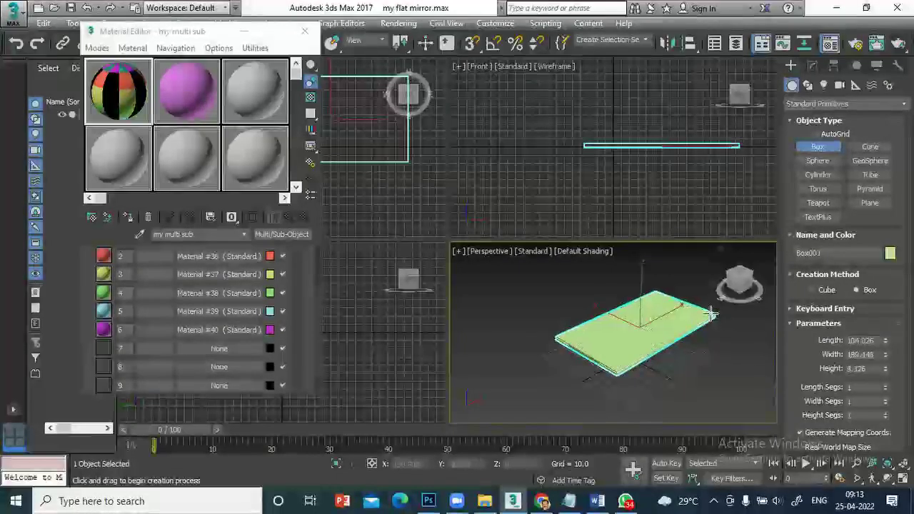
click(687, 390)
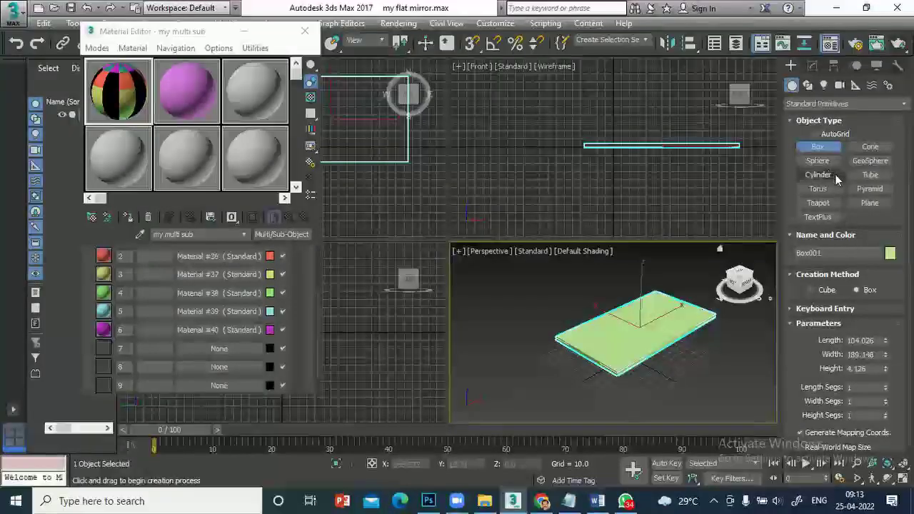
click(818, 203)
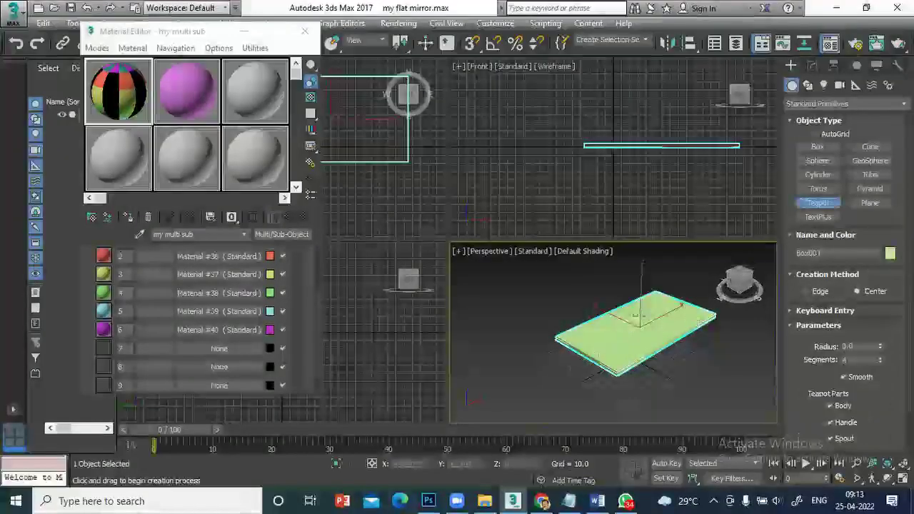
mouse_move(638, 315)
mouse_down()
mouse_move(697, 300)
mouse_move(640, 316)
mouse_move(650, 311)
mouse_up()
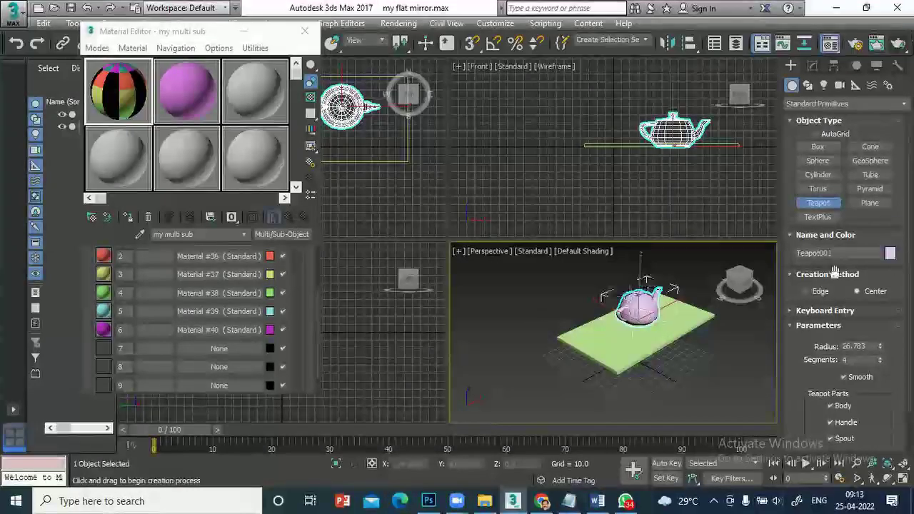
Step: Apply the pink 02 - Default material to the teapot and maximize the Perspective view
click(187, 93)
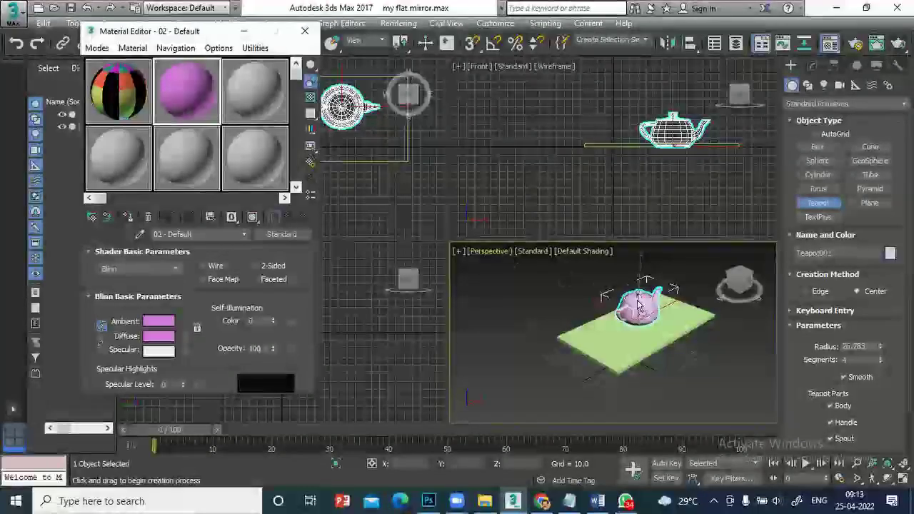
drag(640, 303, 640, 305)
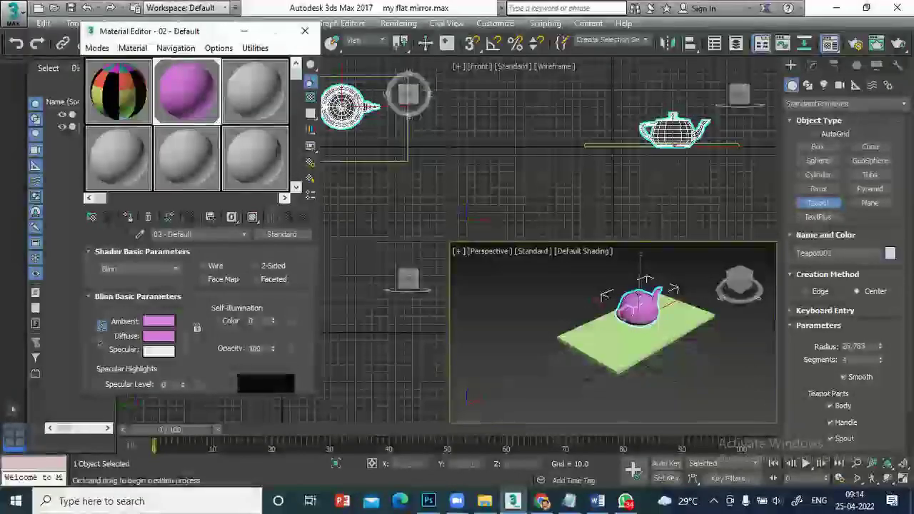
click(903, 478)
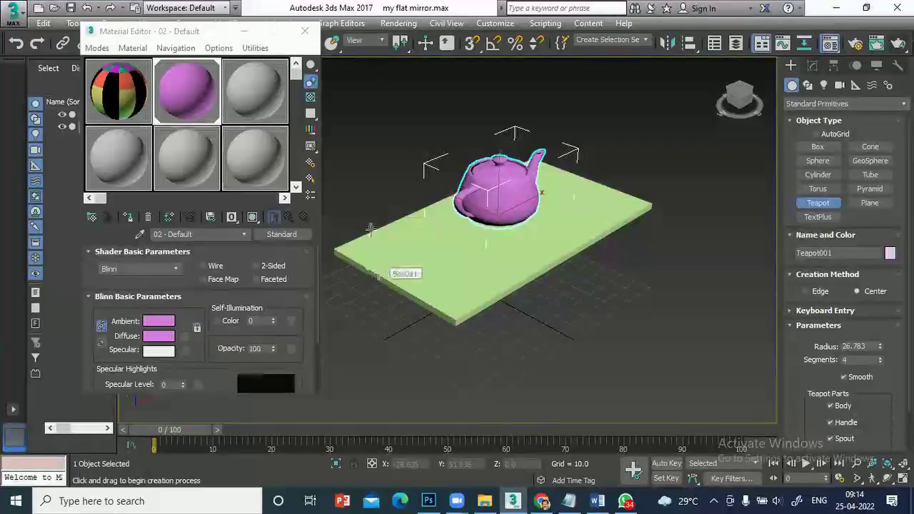
Step: Tilt the Perspective view and drag the my multi sub material onto the flat box
drag(175, 30, 172, 119)
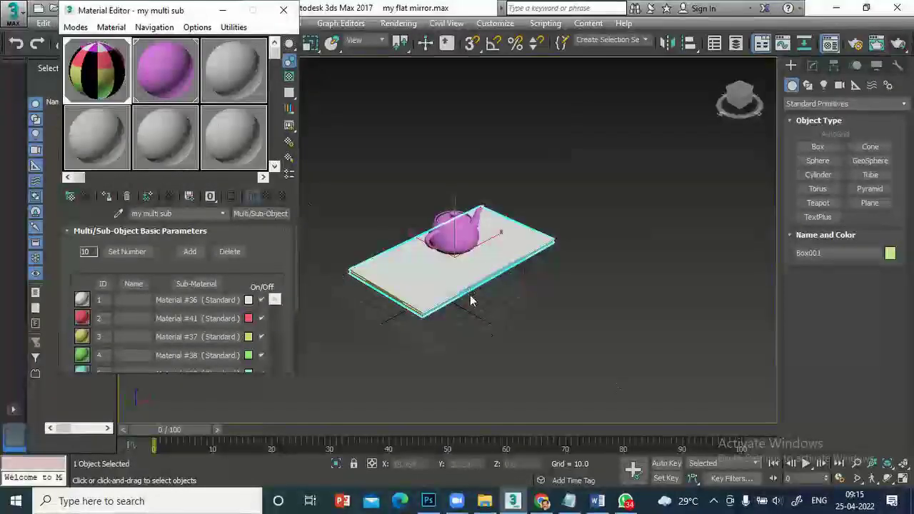
click(886, 477)
drag(501, 247, 431, 299)
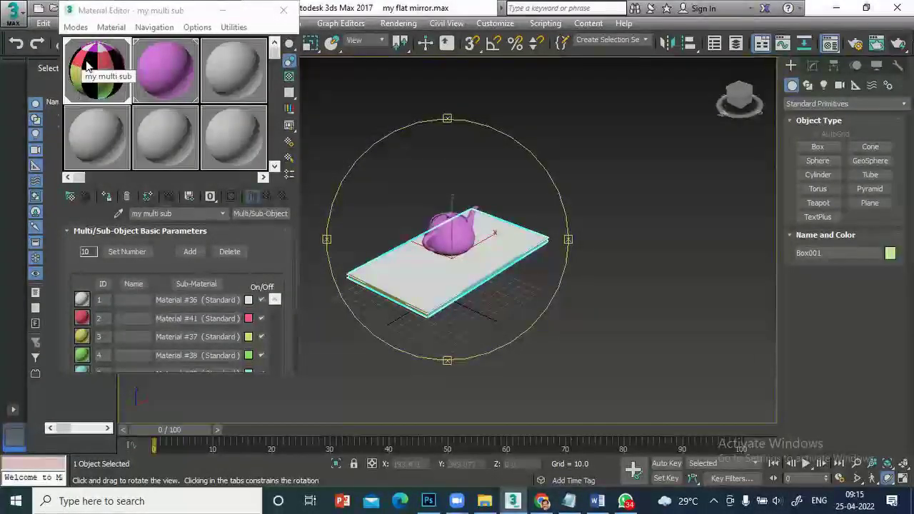
drag(87, 66, 435, 278)
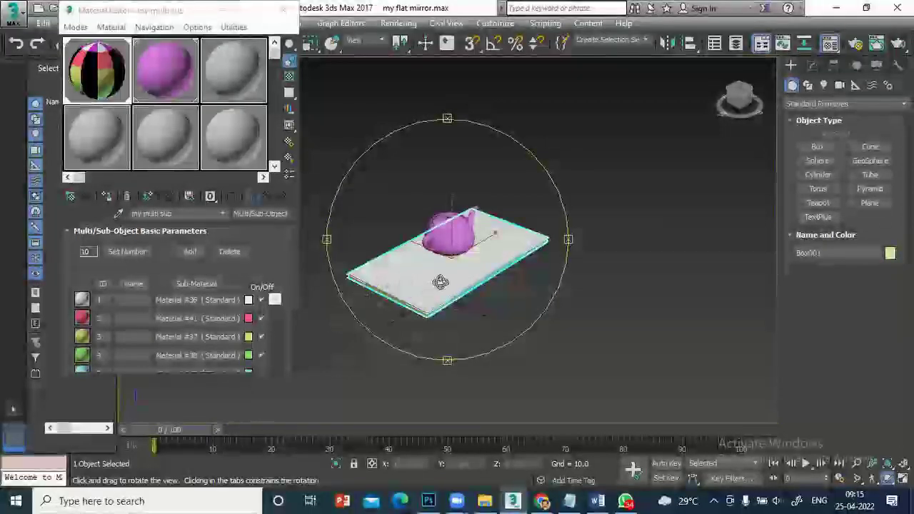
drag(435, 279, 458, 245)
drag(502, 215, 424, 285)
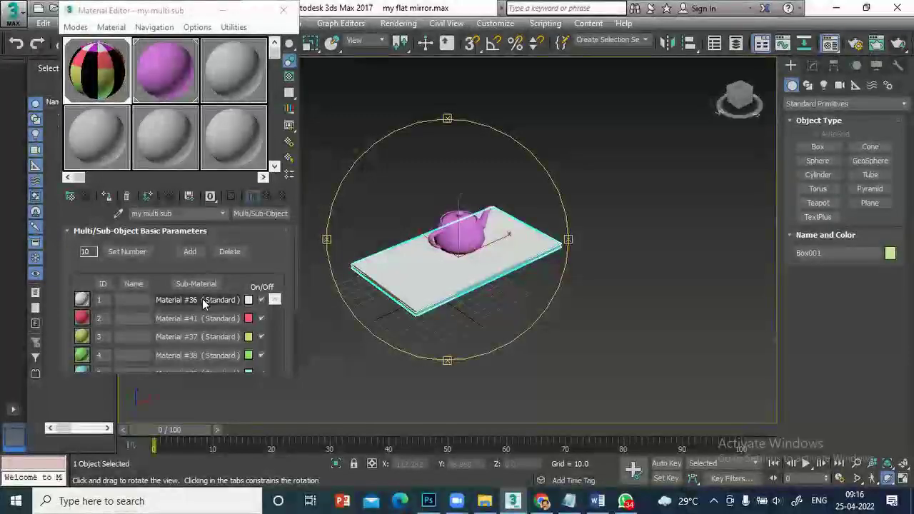
Step: Assign a Flat Mirror map to Material #36's Reflection channel and render the Perspective view
click(203, 299)
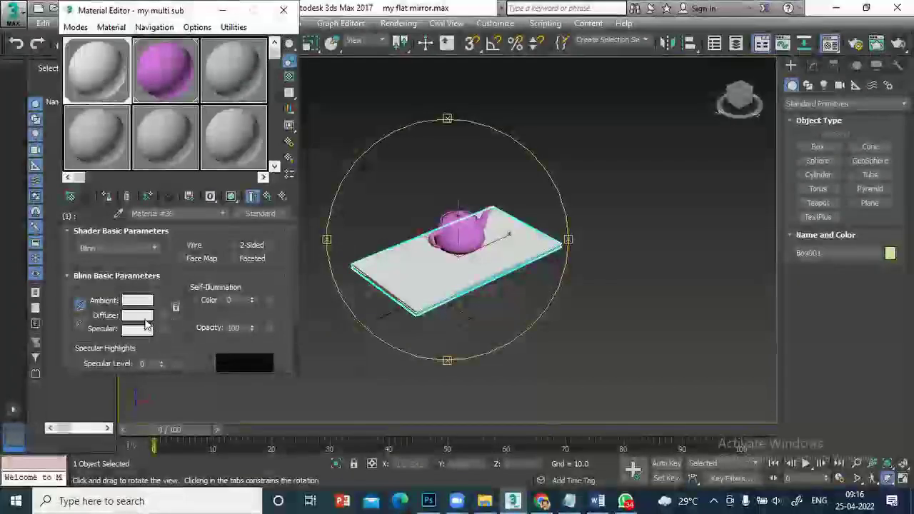
scroll(163, 321, down, 3)
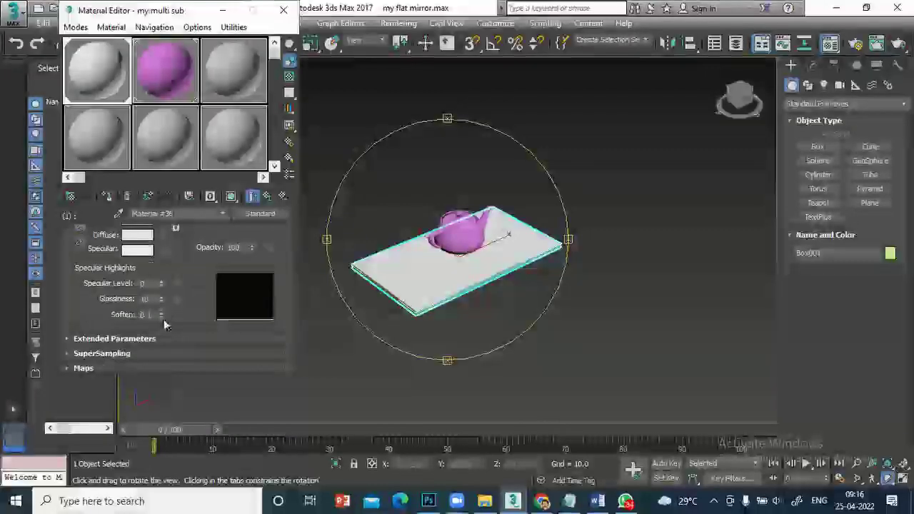
click(74, 367)
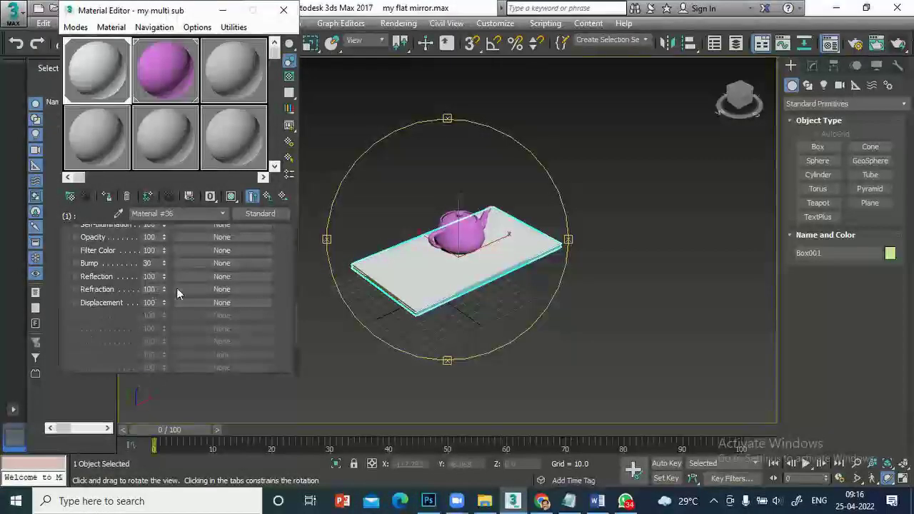
click(223, 277)
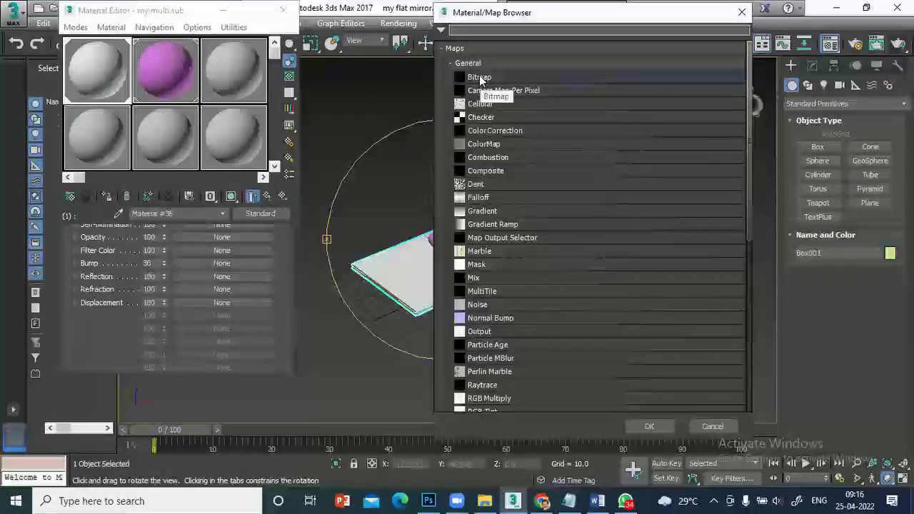
scroll(514, 242, down, 7)
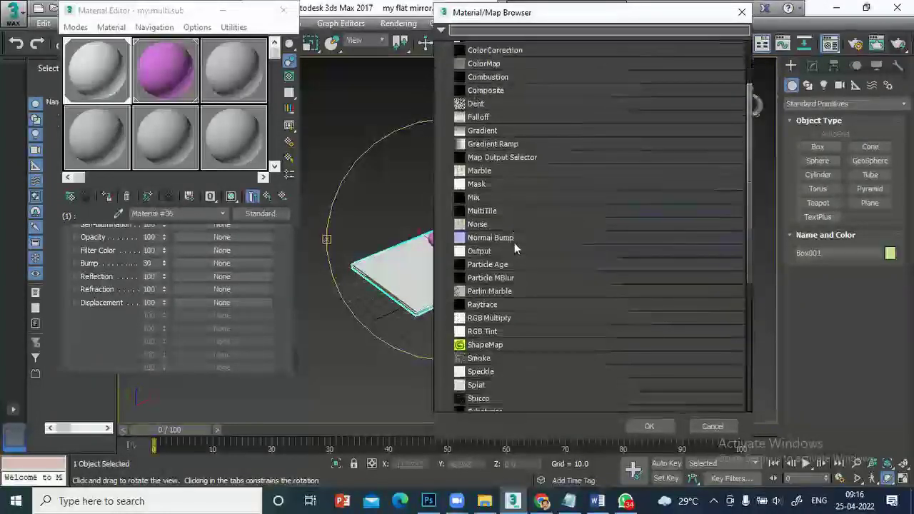
scroll(516, 243, down, 1)
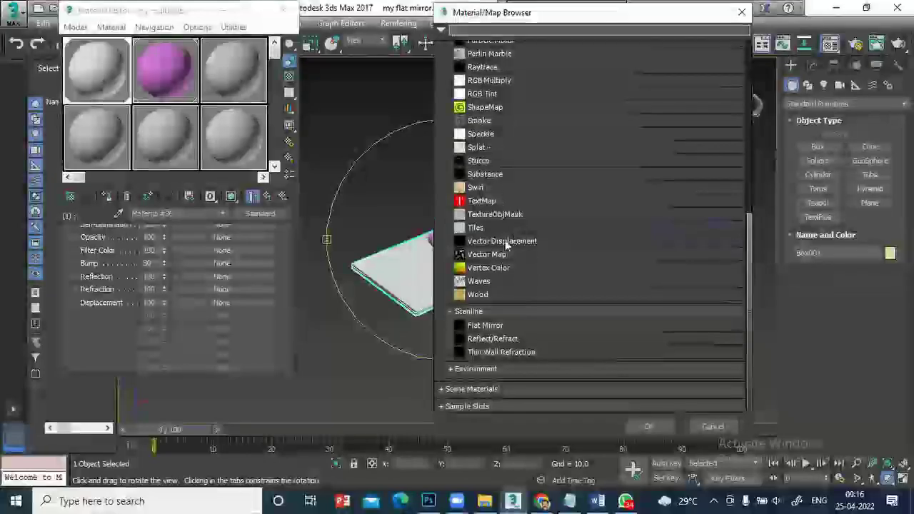
double_click(486, 326)
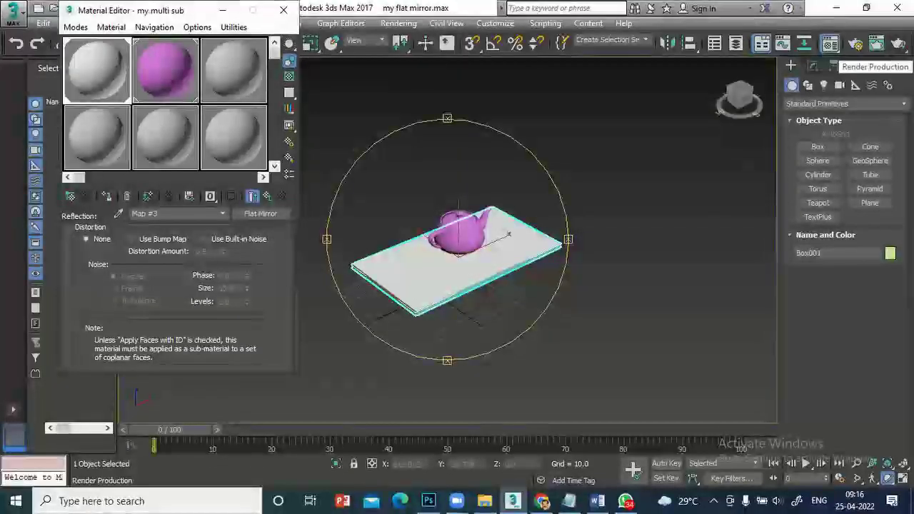
click(877, 43)
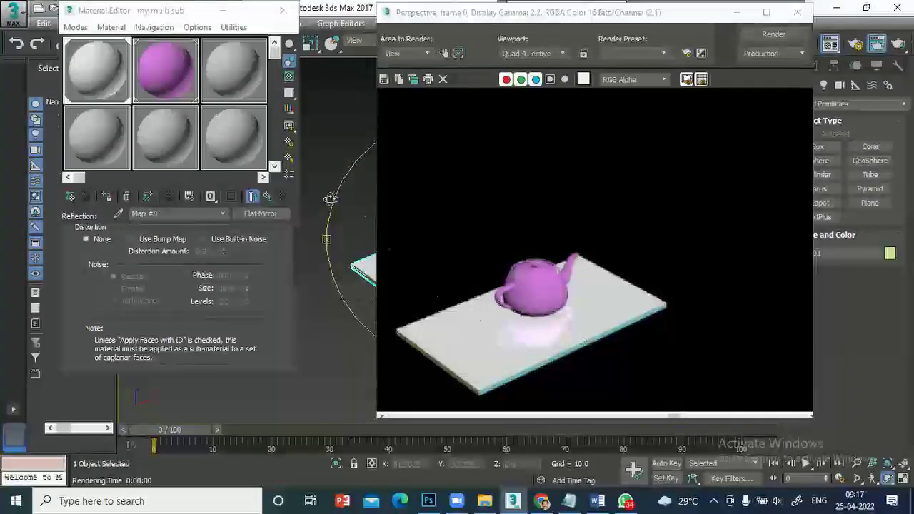
Step: Set Material #36's Diffuse colour Value to 0 (RGB 0/0/0) and re-render
click(266, 197)
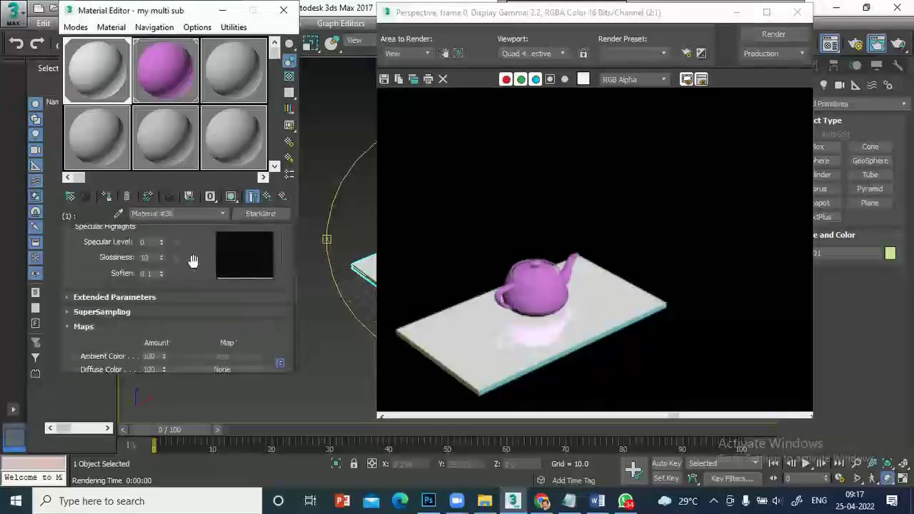
scroll(135, 303, up, 3)
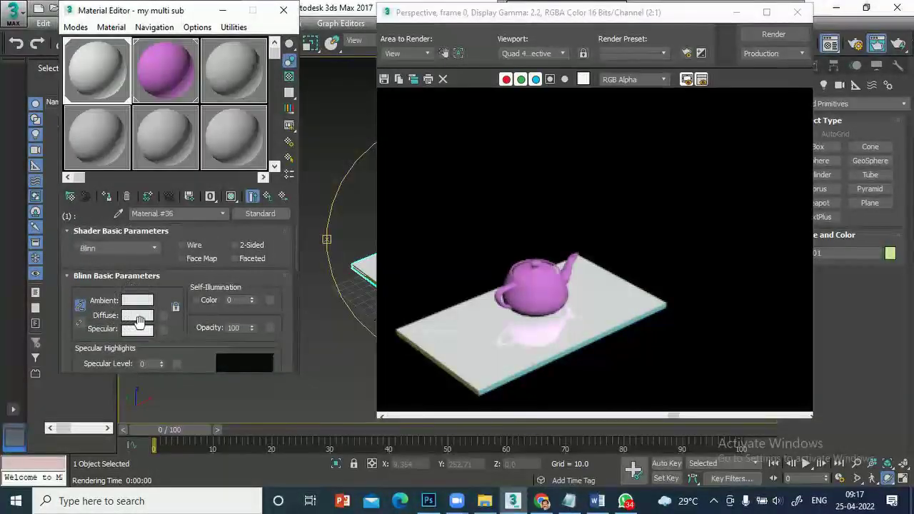
click(151, 311)
click(139, 317)
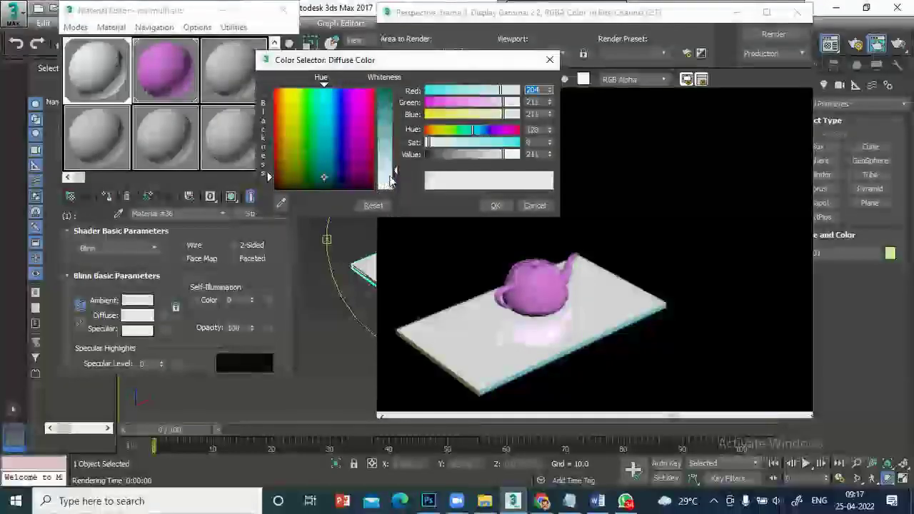
click(274, 188)
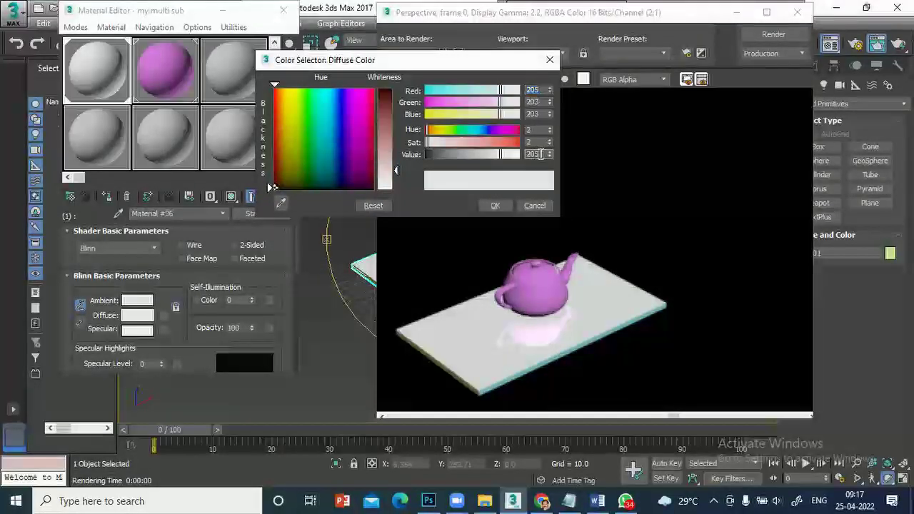
double_click(541, 154)
text(0)
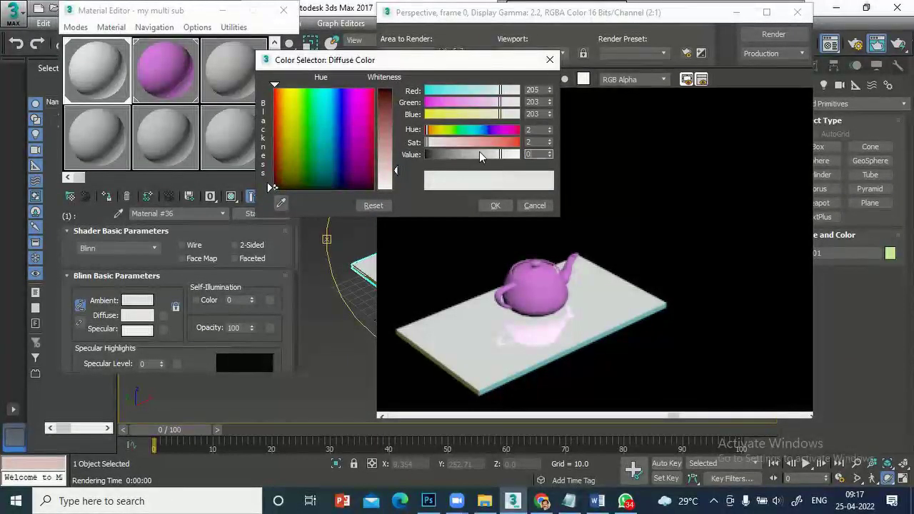
key(Return)
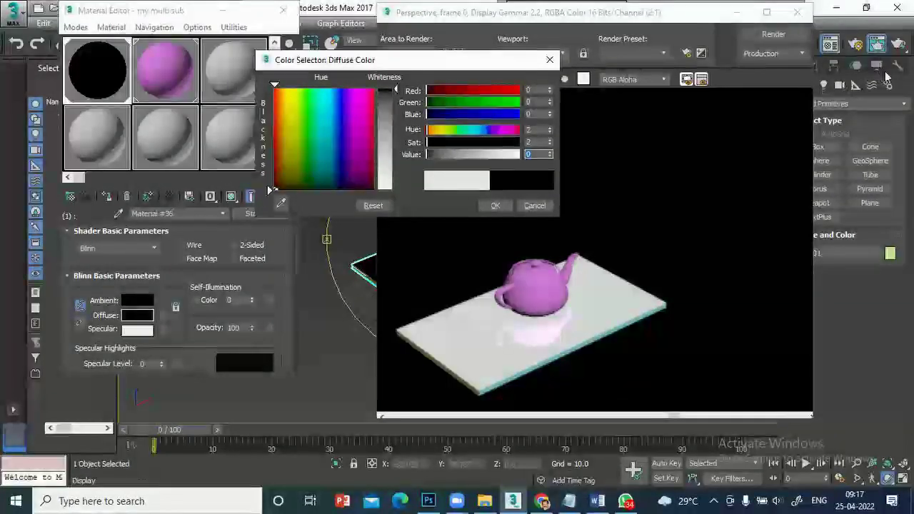
click(878, 44)
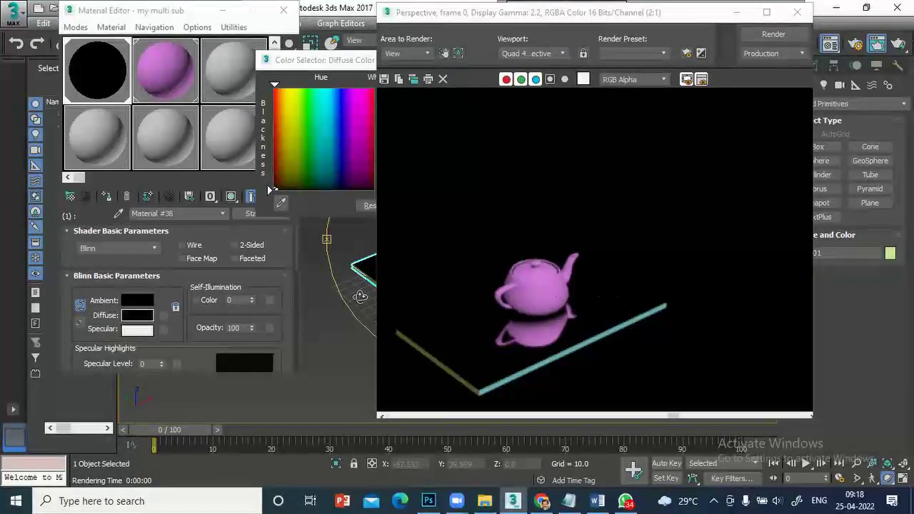
Step: Return to the Material Editor and open the map list for Material #36's Diffuse channel
click(105, 321)
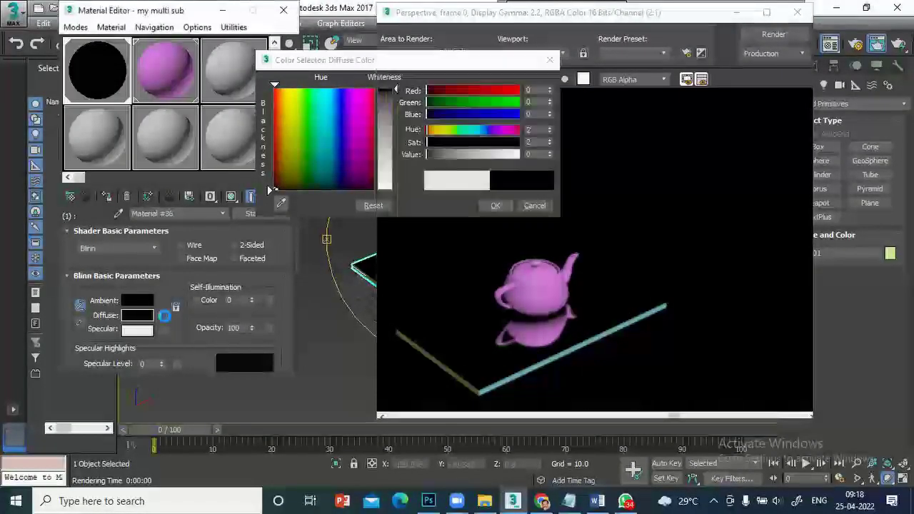
click(165, 317)
Step: Use a Bitmap of TUTMARB.JPG as the floor's diffuse map and render the marble floor
scroll(507, 93, up, 7)
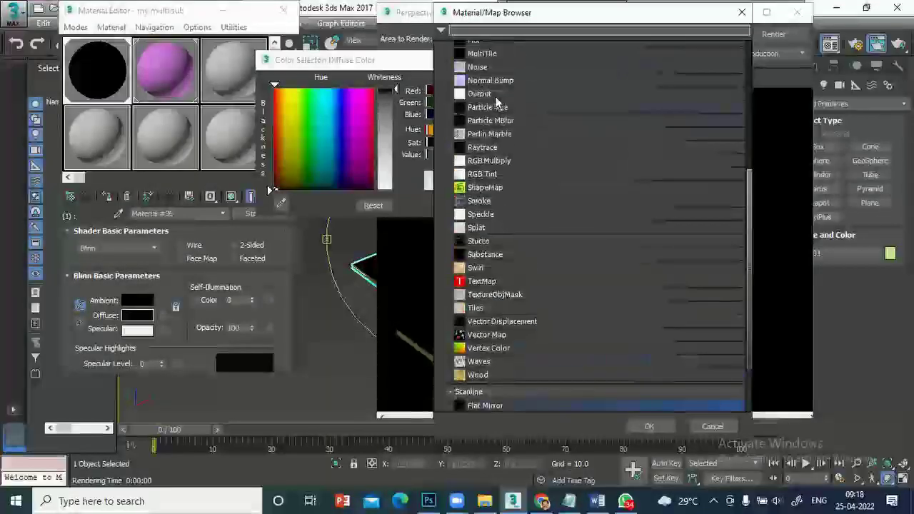
scroll(491, 102, up, 2)
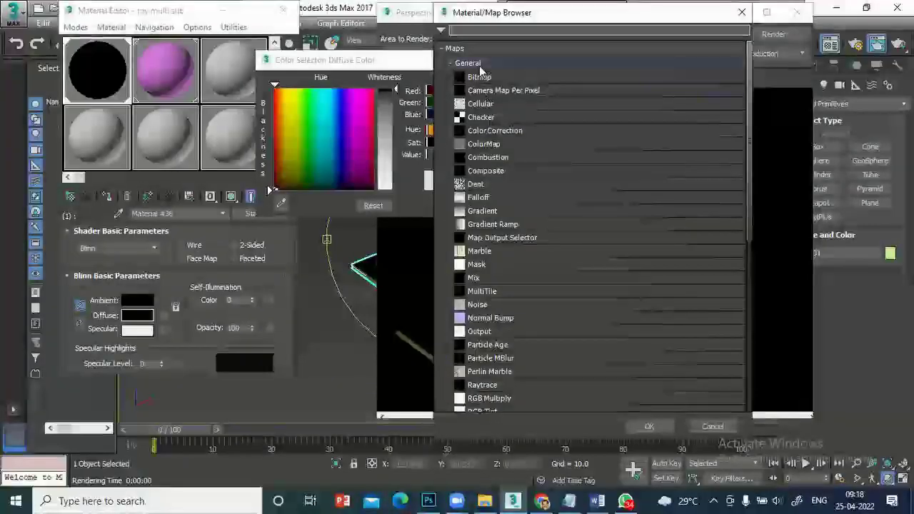
click(480, 78)
double_click(481, 78)
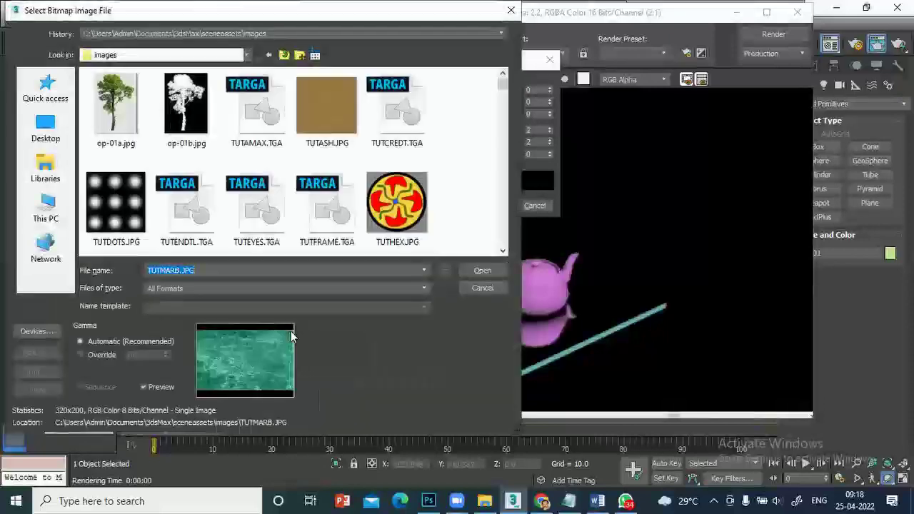
scroll(361, 156, down, 3)
scroll(363, 158, up, 2)
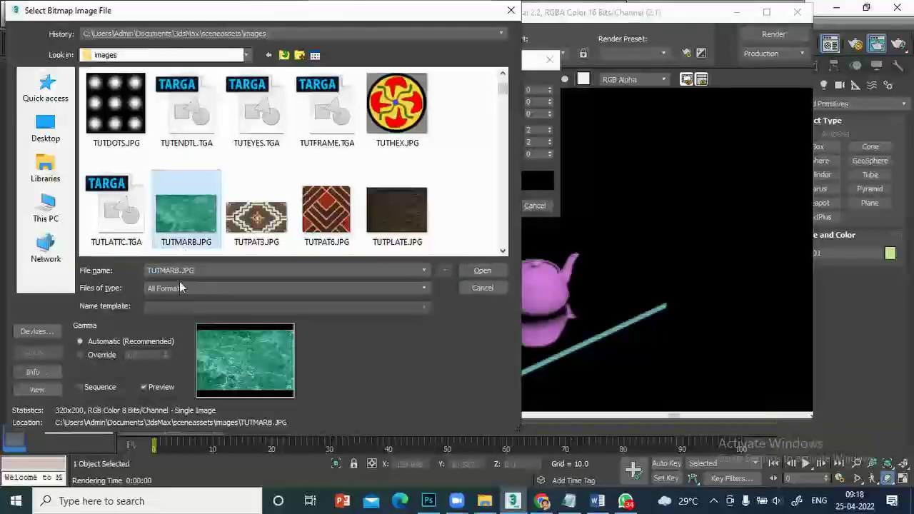
click(472, 273)
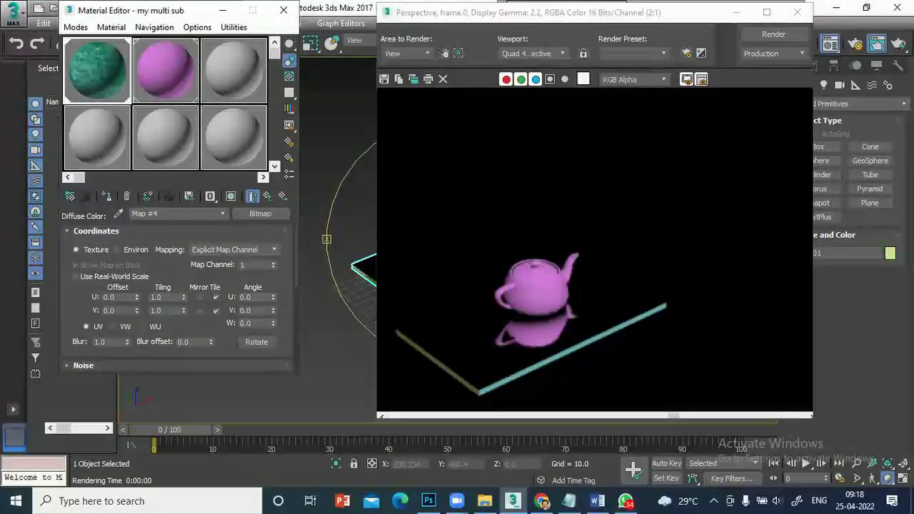
click(878, 44)
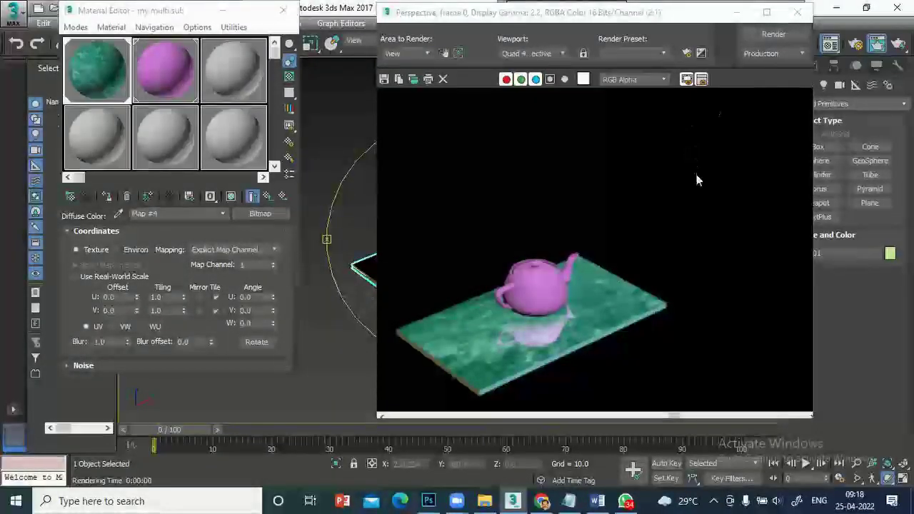
scroll(205, 294, down, 3)
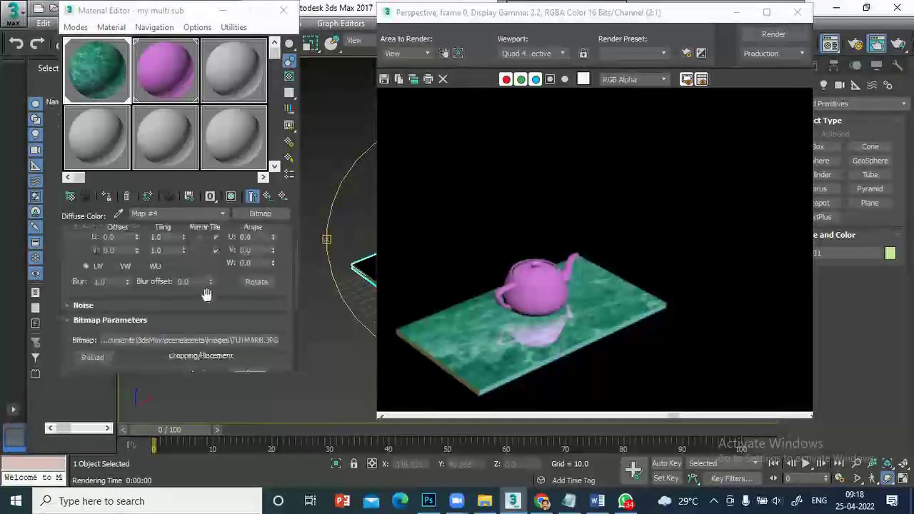
click(161, 341)
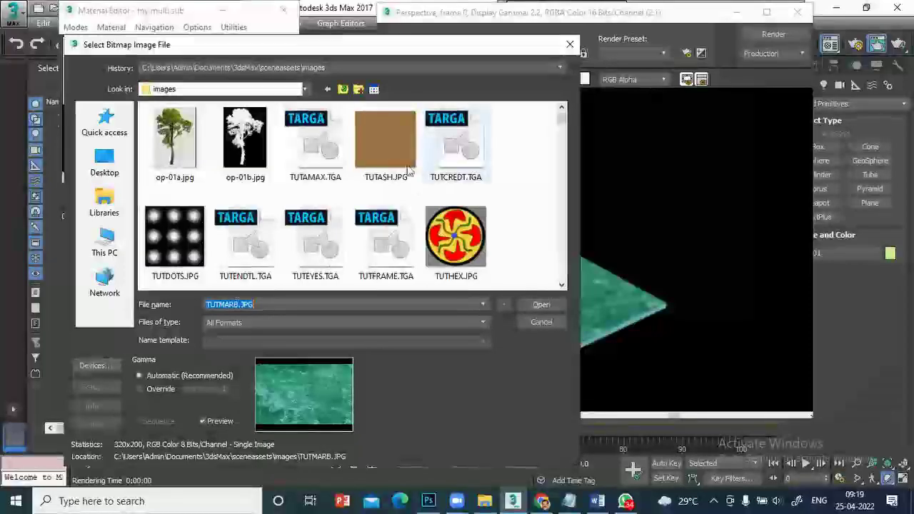
Step: Replace the floor bitmap with TUTASH.JPG, re-render, and bring up the 3ds Max Notes document
click(376, 144)
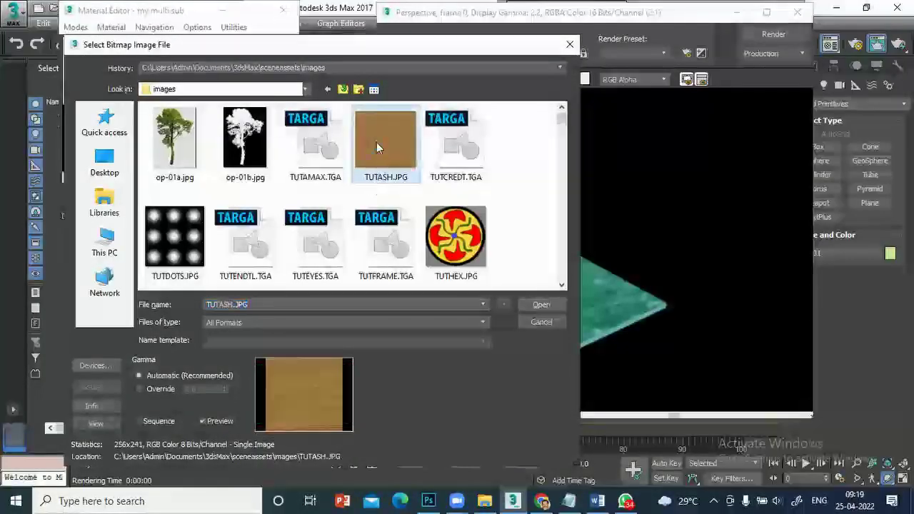
click(541, 305)
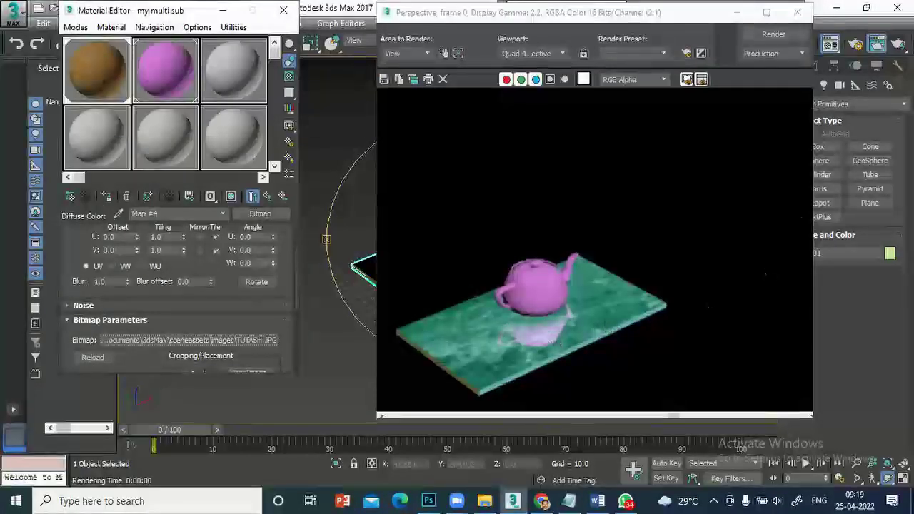
click(877, 44)
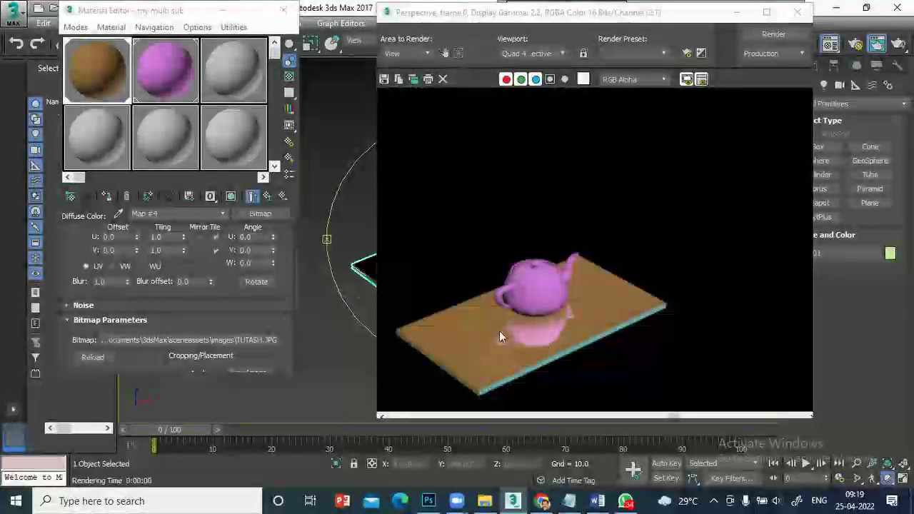
click(597, 500)
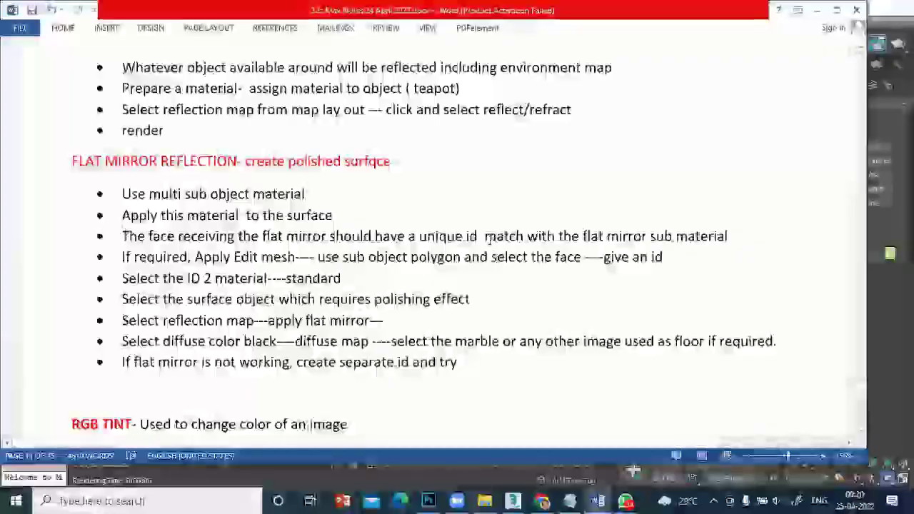
Step: Delete 'match with the flat mirror sub material' and add dashes and parentheses to the Edit mesh bullet
drag(485, 237, 730, 236)
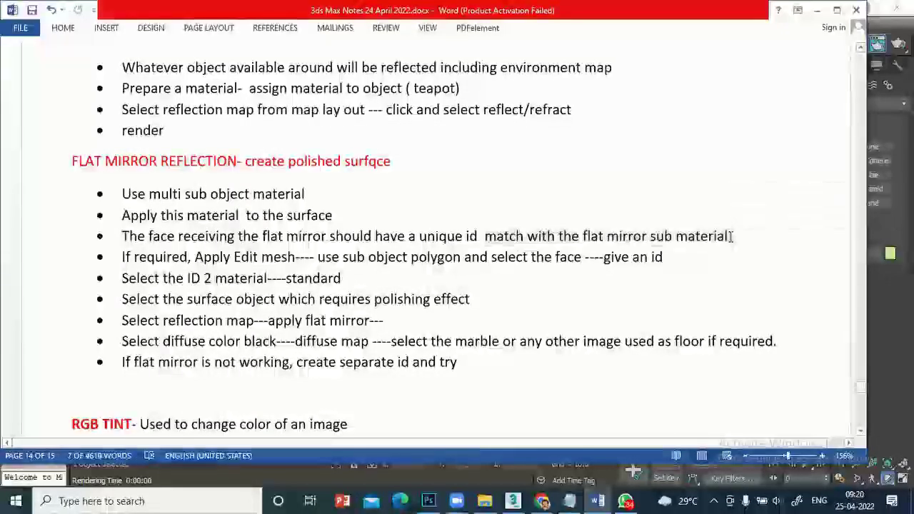
key(BackSpace)
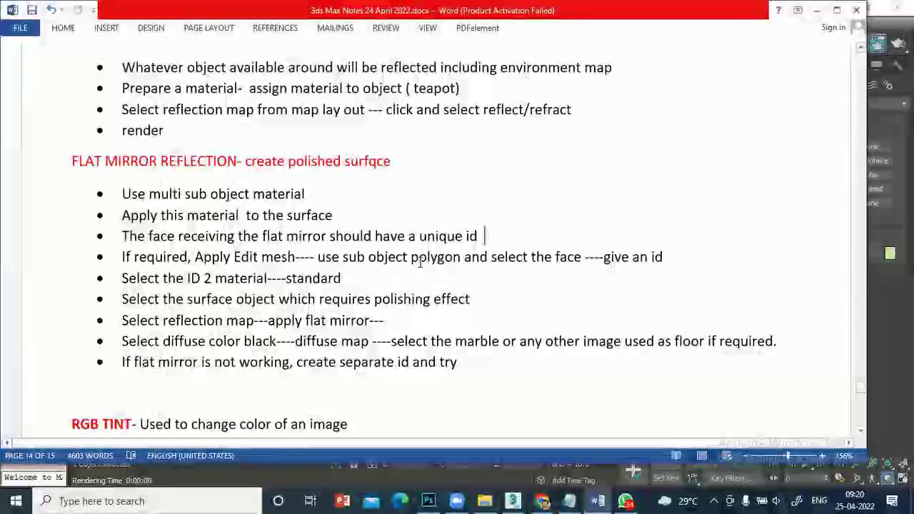
click(411, 258)
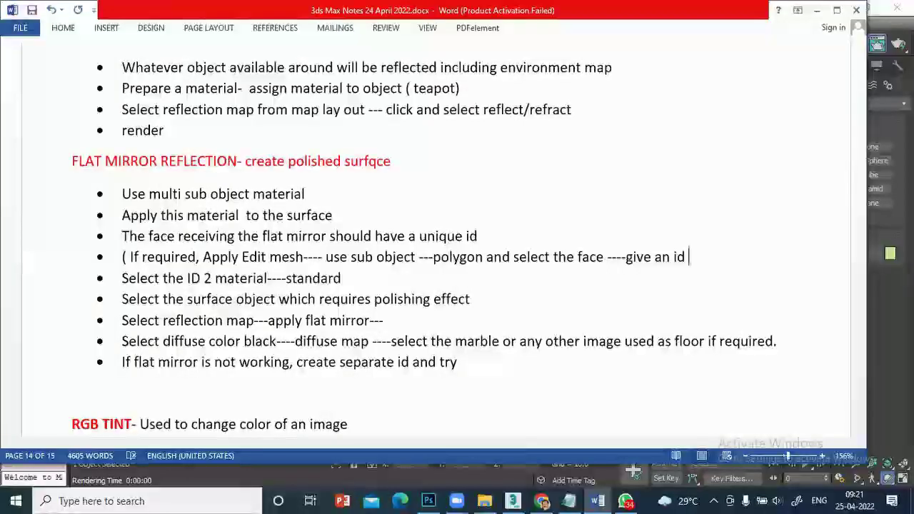
text())
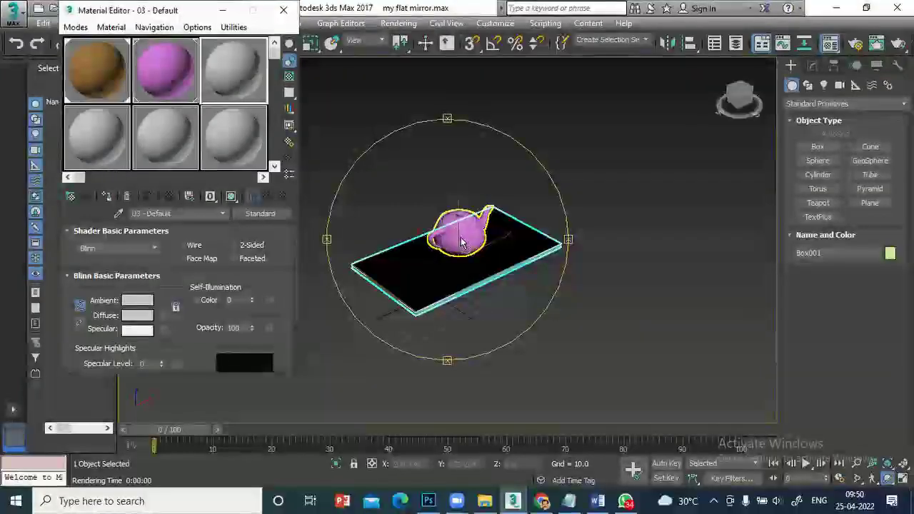
Step: Load TUTMARB.JPG as the map, show it shaded on the teapot, then select the 07 - Default slot
drag(434, 160, 408, 116)
drag(540, 216, 557, 180)
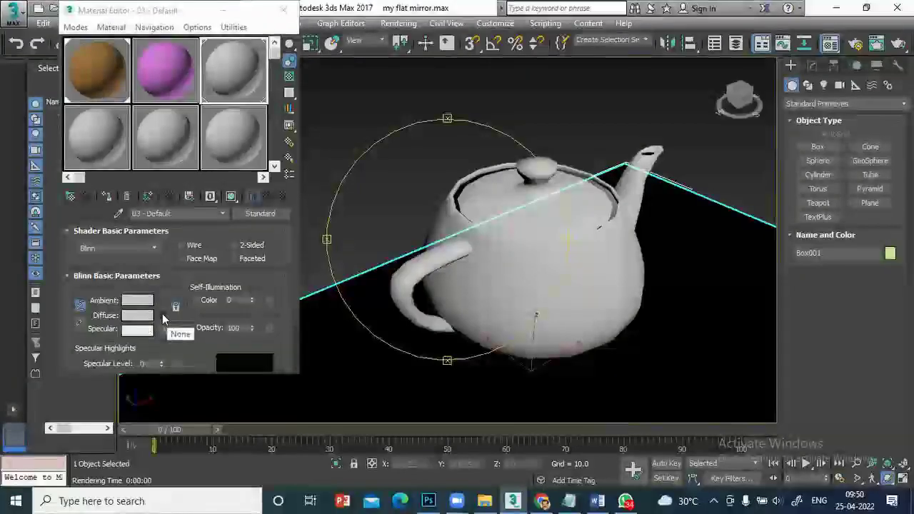
click(162, 314)
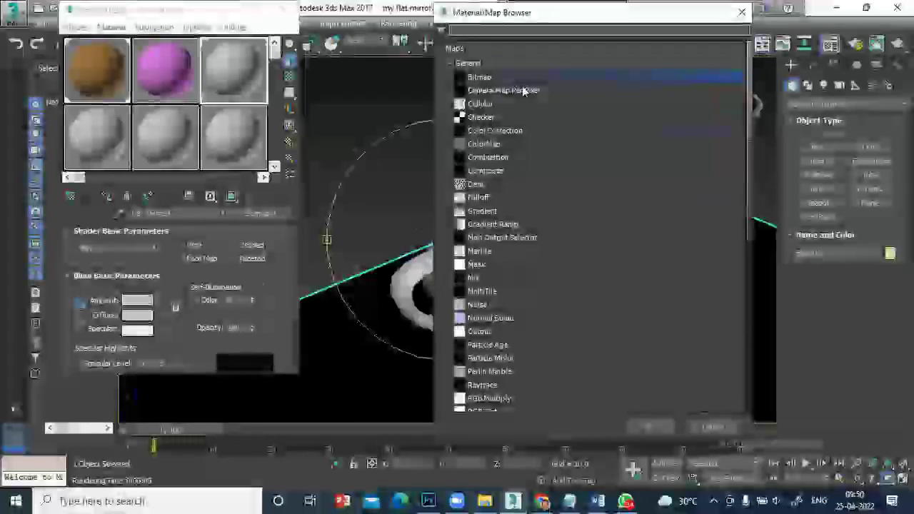
key(Escape)
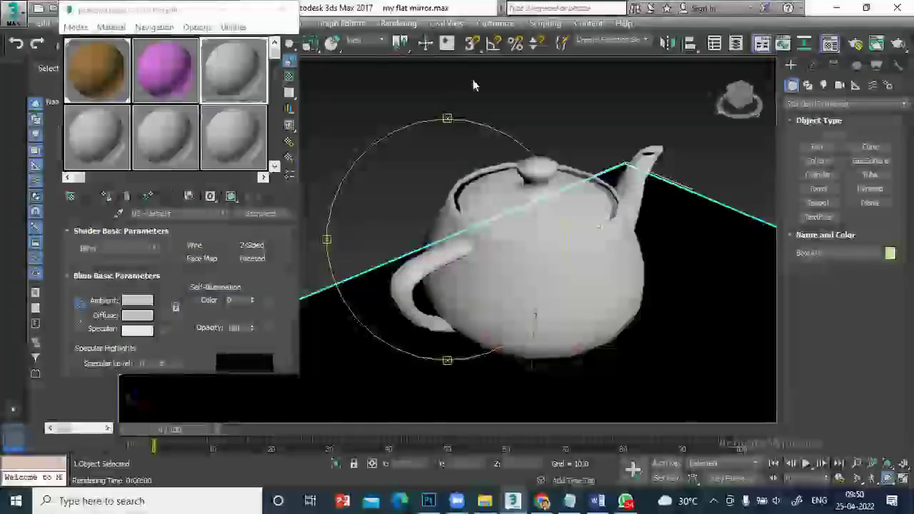
scroll(231, 198, down, 3)
scroll(230, 196, up, 1)
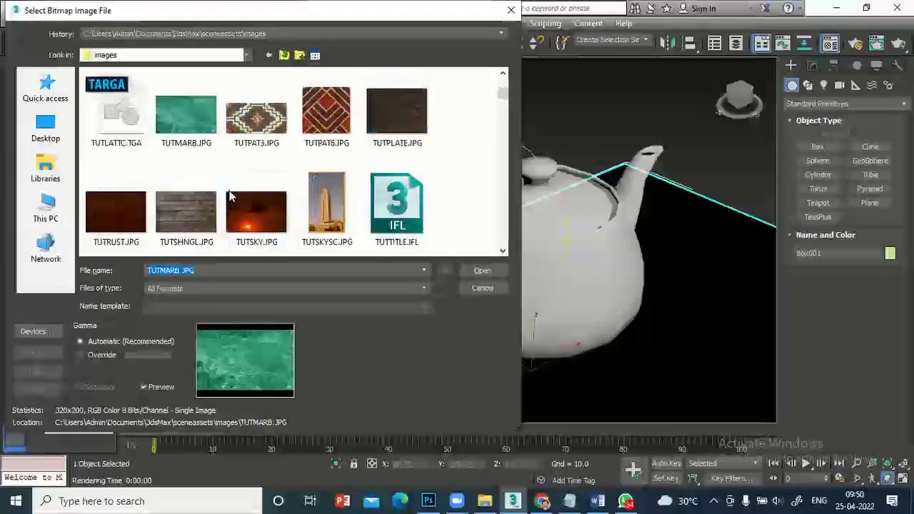
click(186, 114)
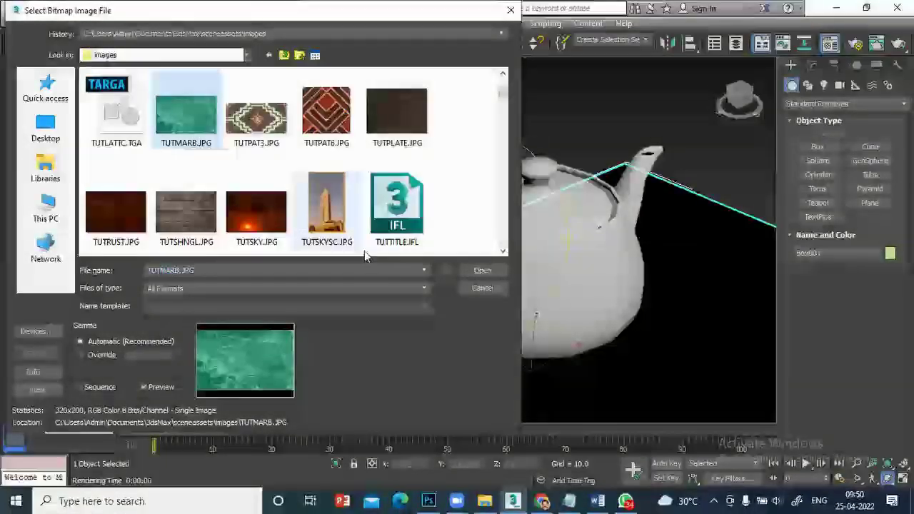
click(481, 270)
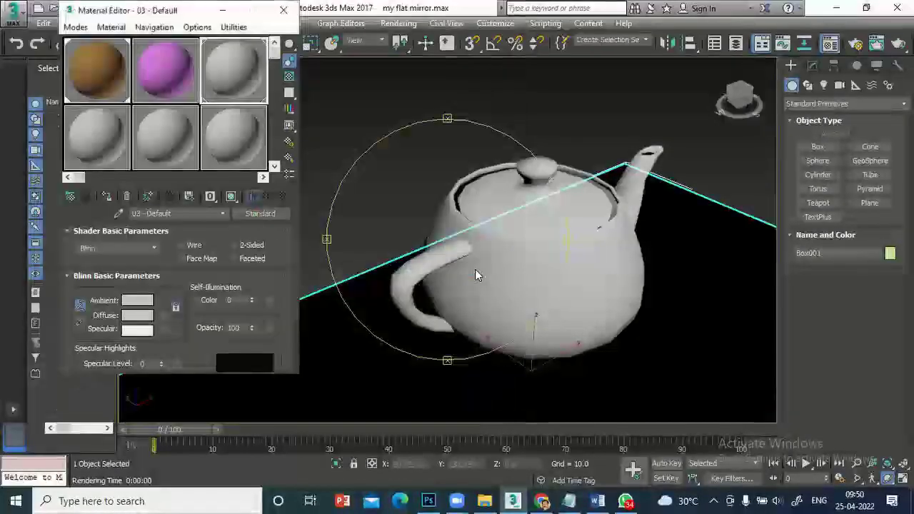
click(231, 197)
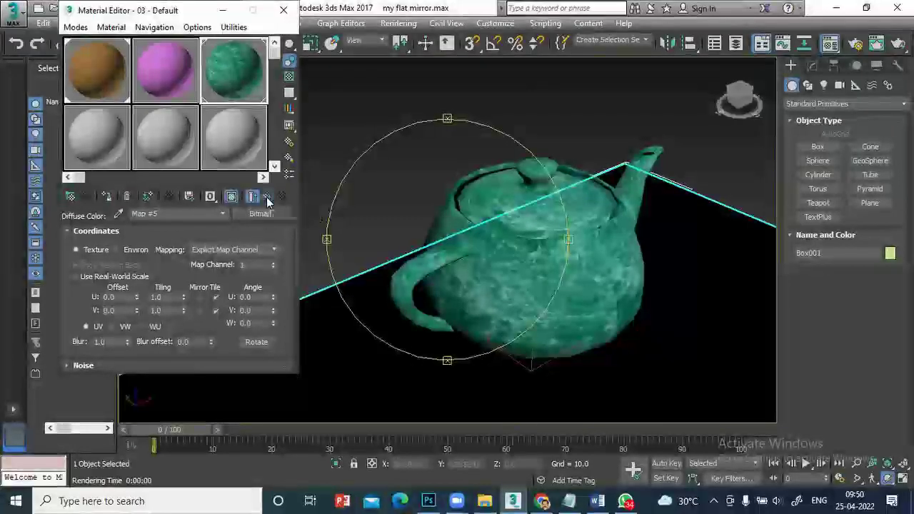
click(91, 138)
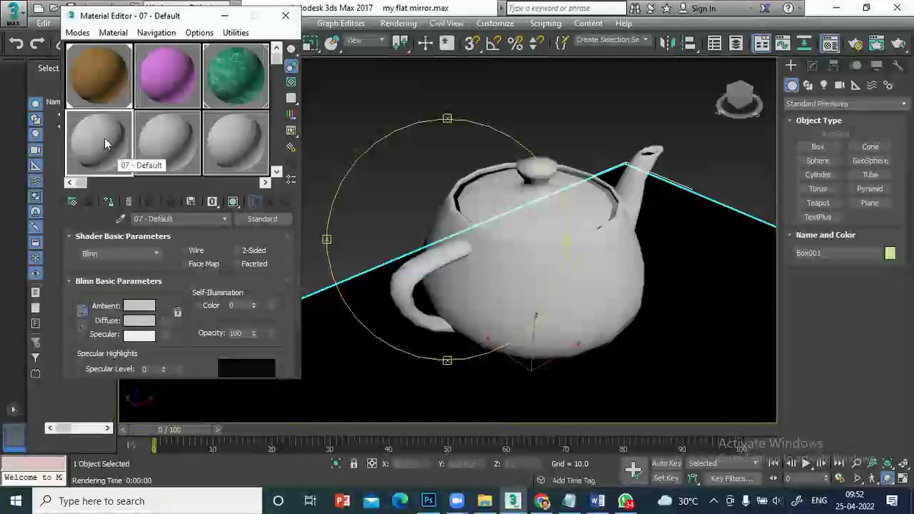
Step: Drag 07 - Default onto the teapot and give its Diffuse an RGB Tint map (Map #7)
drag(105, 138, 500, 286)
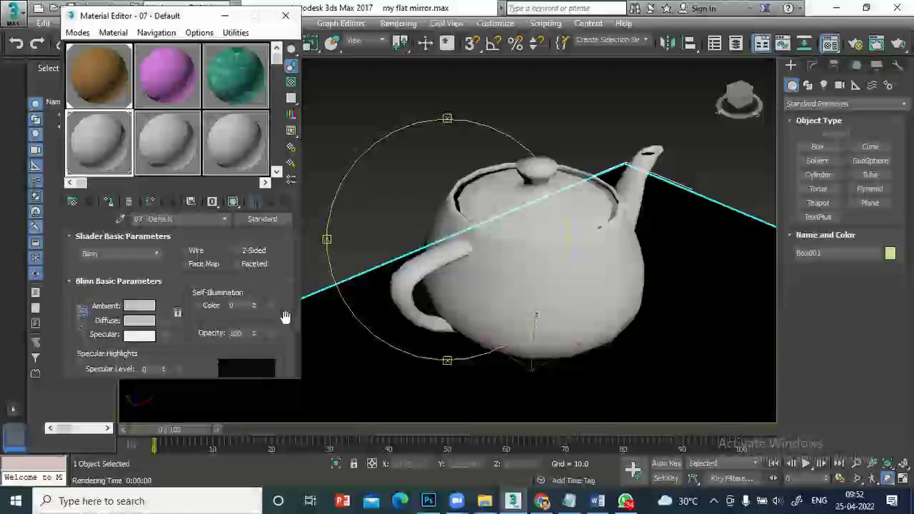
click(160, 334)
scroll(454, 55, up, 3)
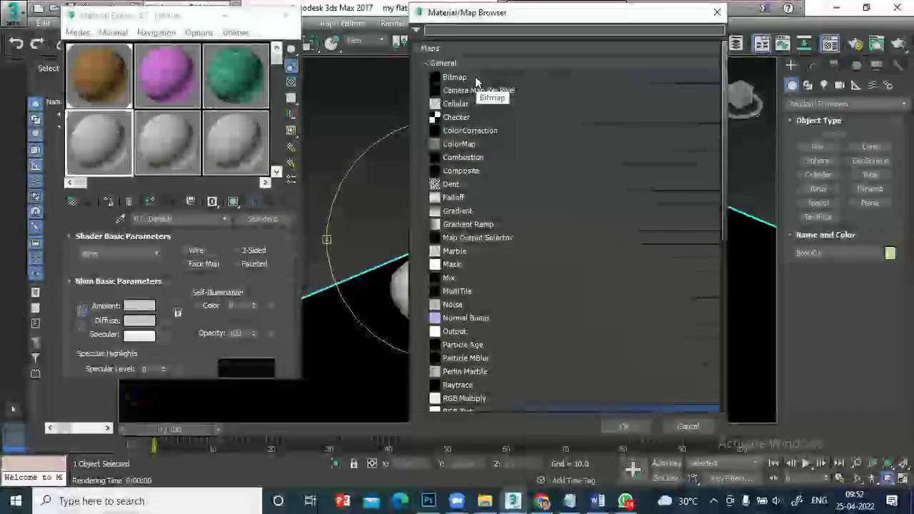
scroll(514, 174, down, 2)
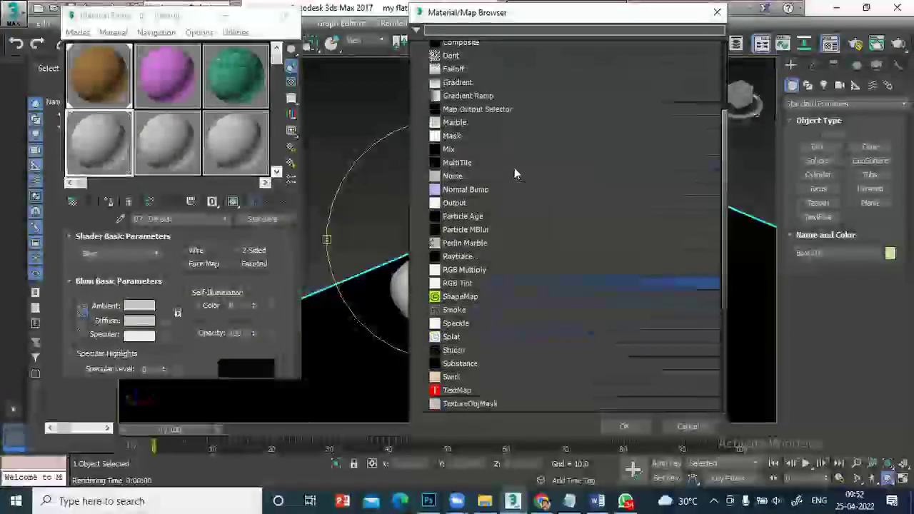
scroll(515, 168, down, 1)
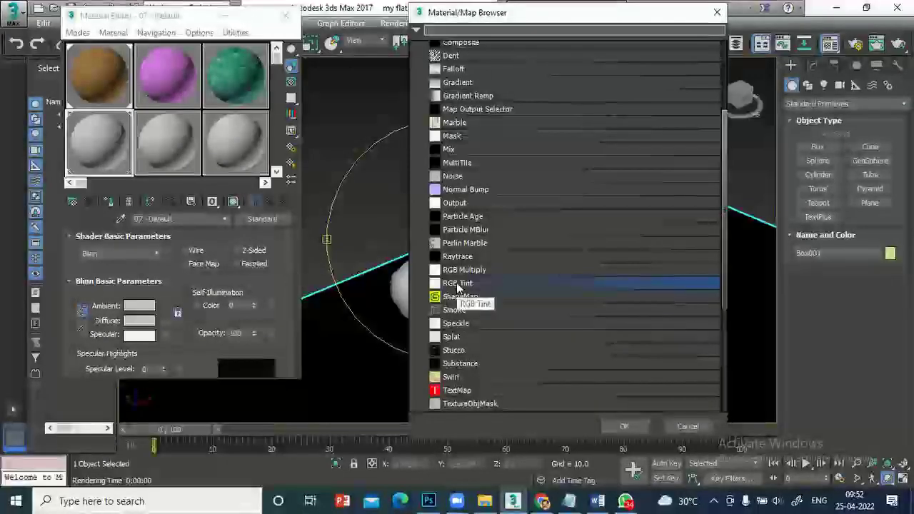
double_click(458, 284)
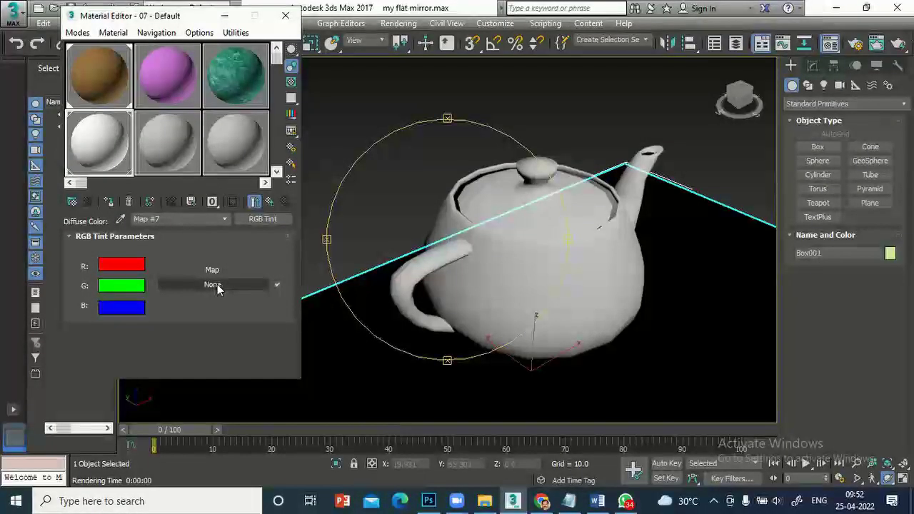
Step: Load the TUTMARB.JPG marble bitmap as the RGB Tint's input map
click(217, 285)
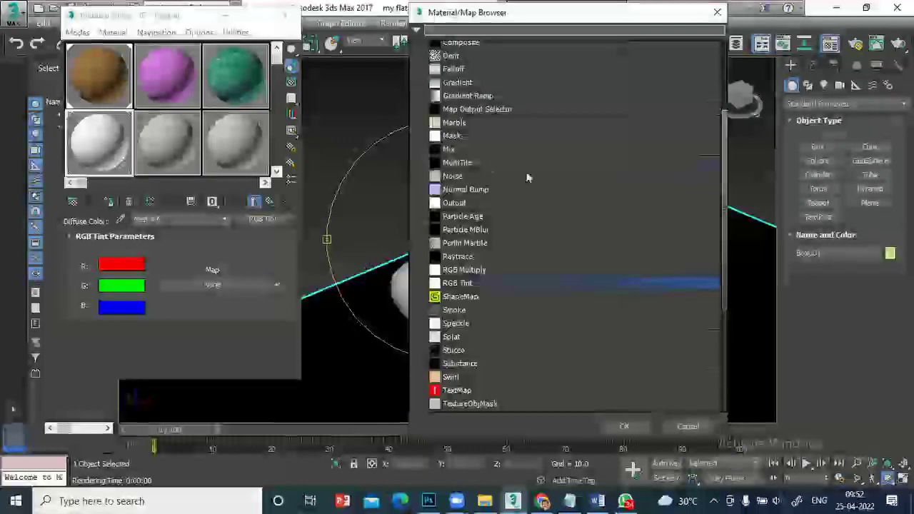
scroll(544, 190, up, 3)
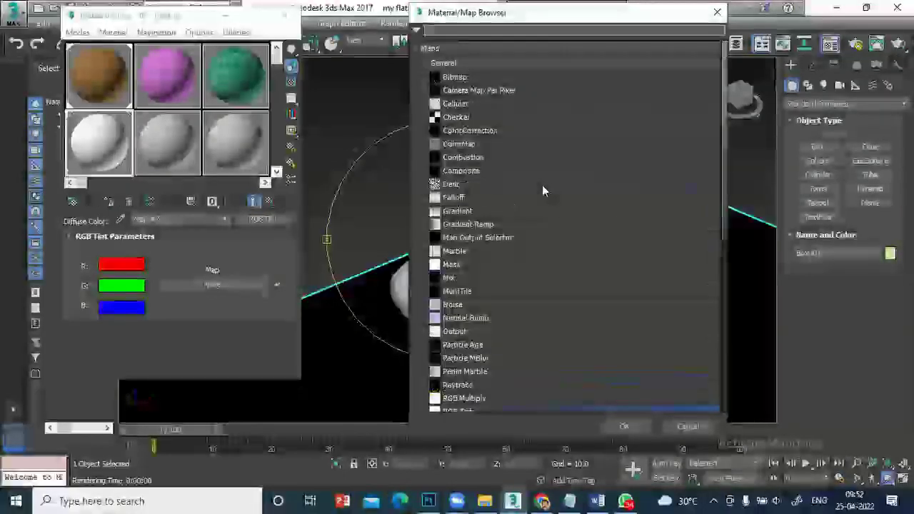
double_click(460, 77)
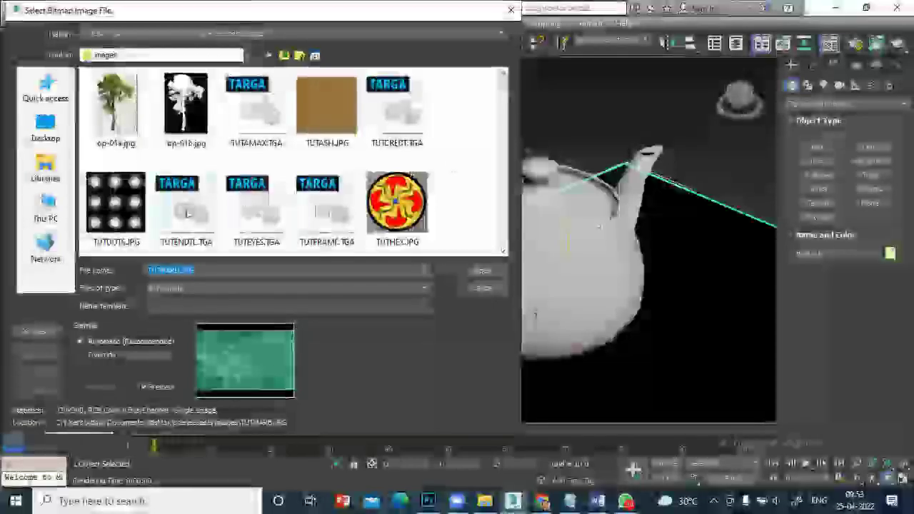
scroll(230, 143, down, 3)
scroll(230, 143, down, 3)
scroll(207, 140, up, 5)
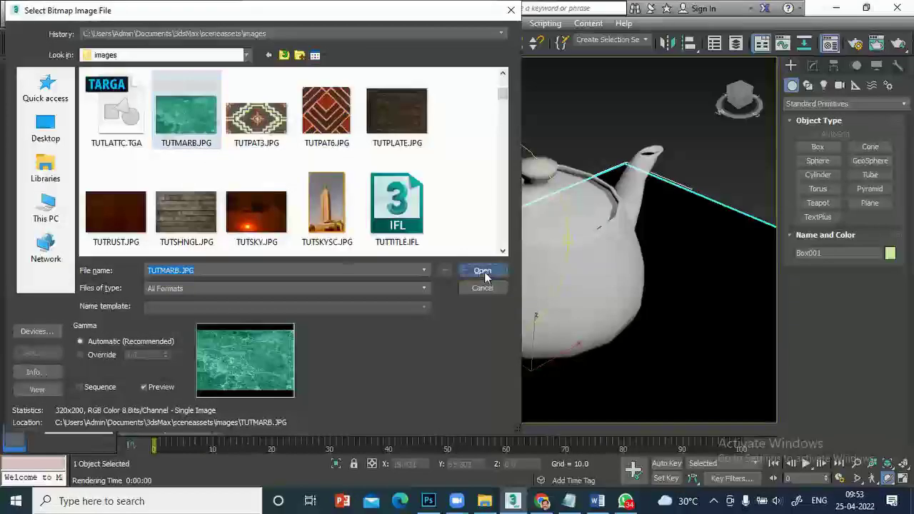
click(483, 270)
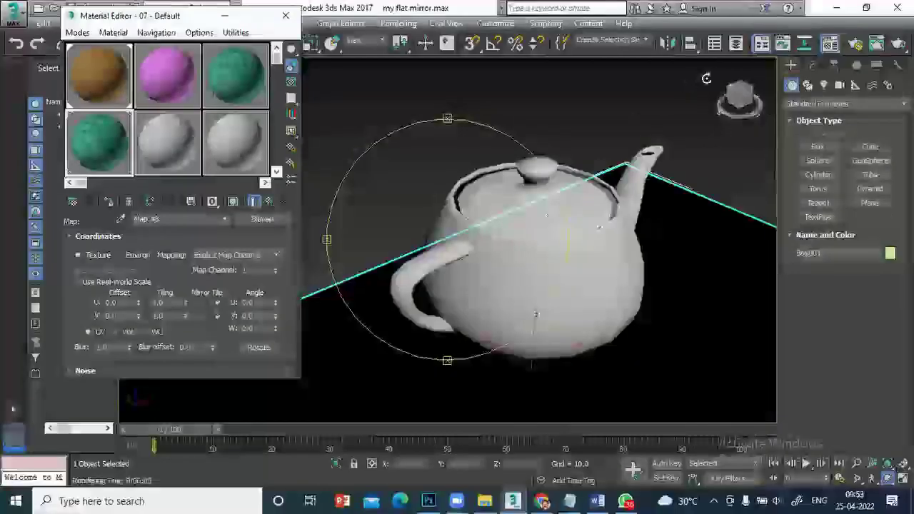
Step: Show the tinted marble on the teapot, render a test frame, and return to RGB Tint
click(233, 201)
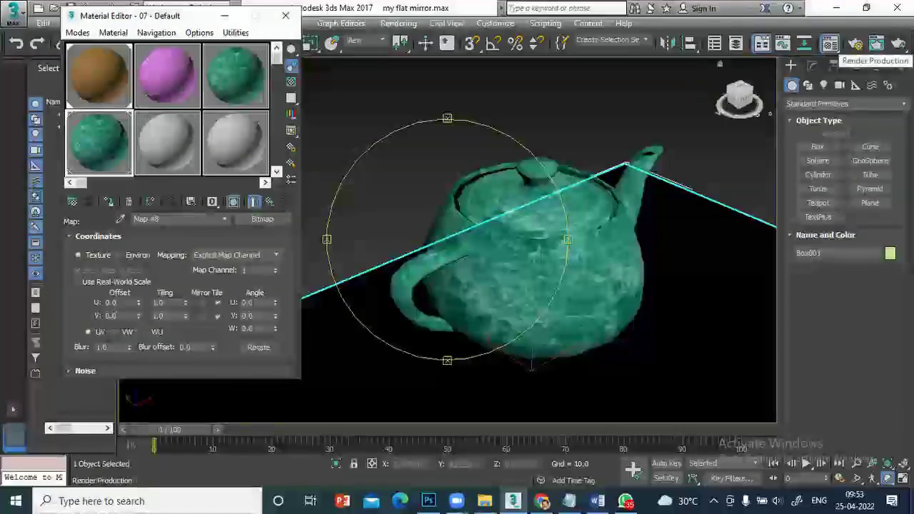
click(897, 43)
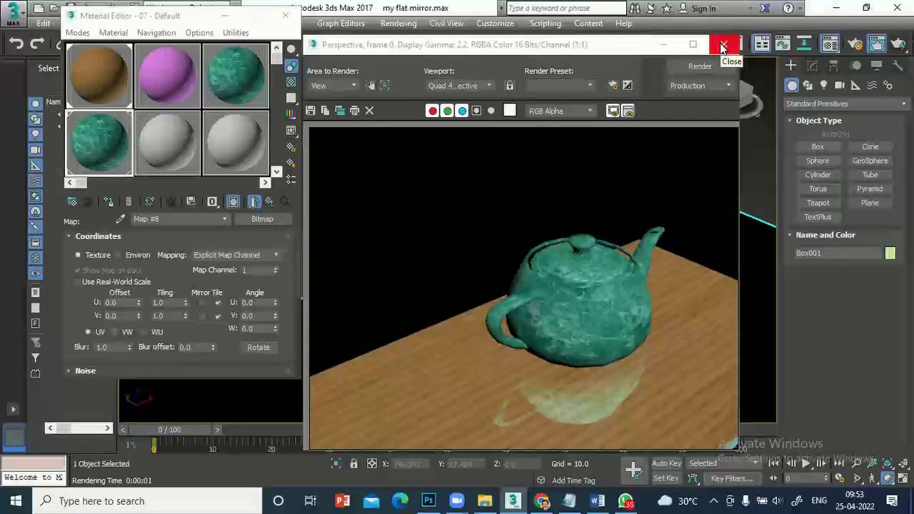
click(723, 45)
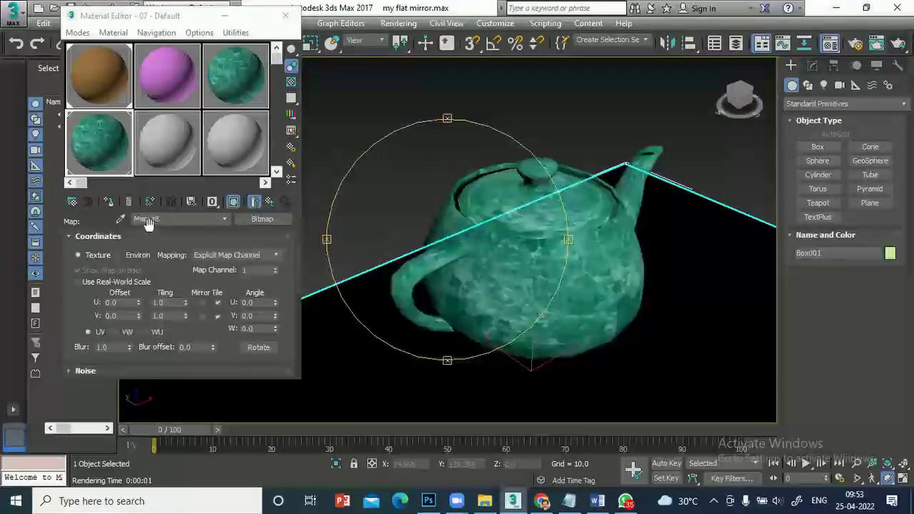
click(269, 202)
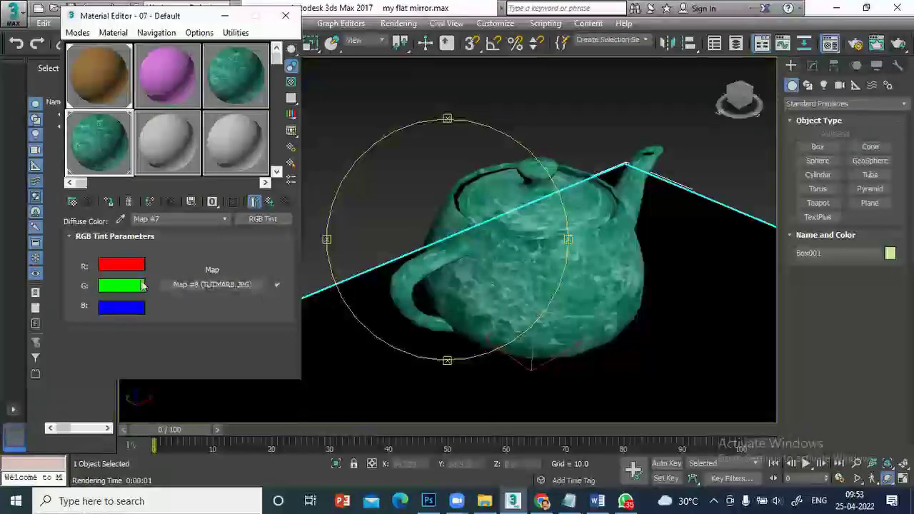
Step: Try lightening the RGB Tint's red channel, then restore it to pure red
click(122, 266)
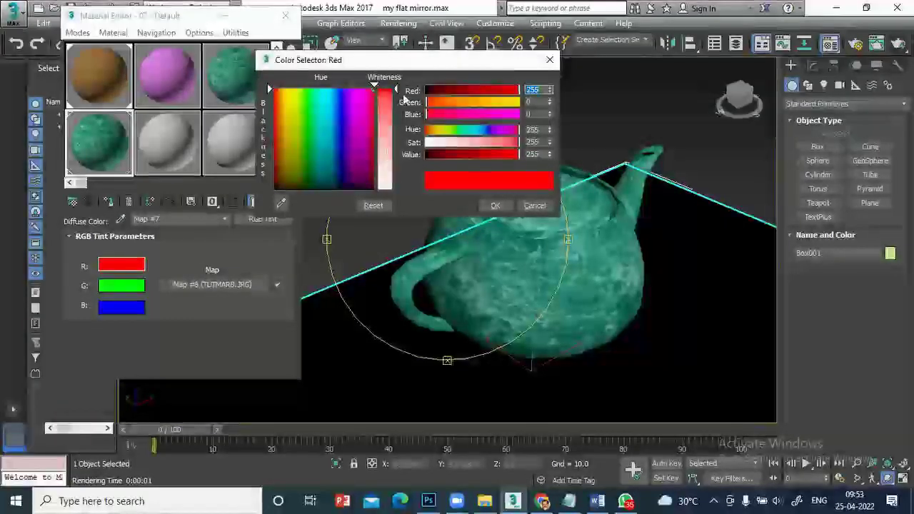
mouse_move(385, 90)
mouse_down()
mouse_move(396, 125)
mouse_move(392, 162)
mouse_move(396, 93)
mouse_move(396, 103)
mouse_up()
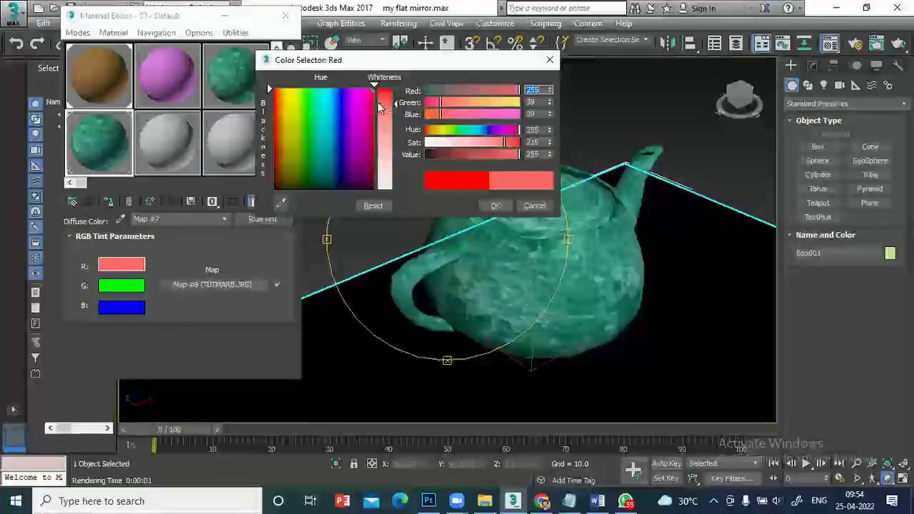
mouse_move(396, 108)
mouse_down()
mouse_move(397, 91)
mouse_move(397, 154)
mouse_up()
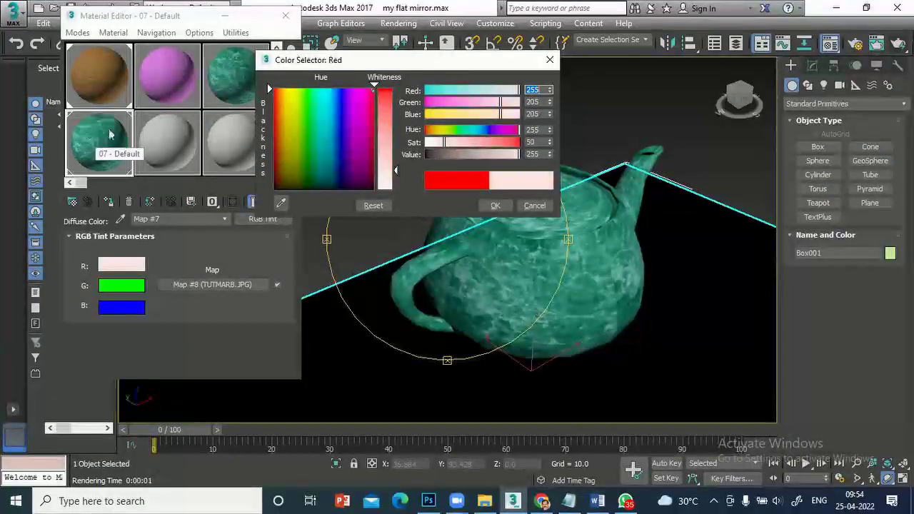
drag(398, 174, 397, 90)
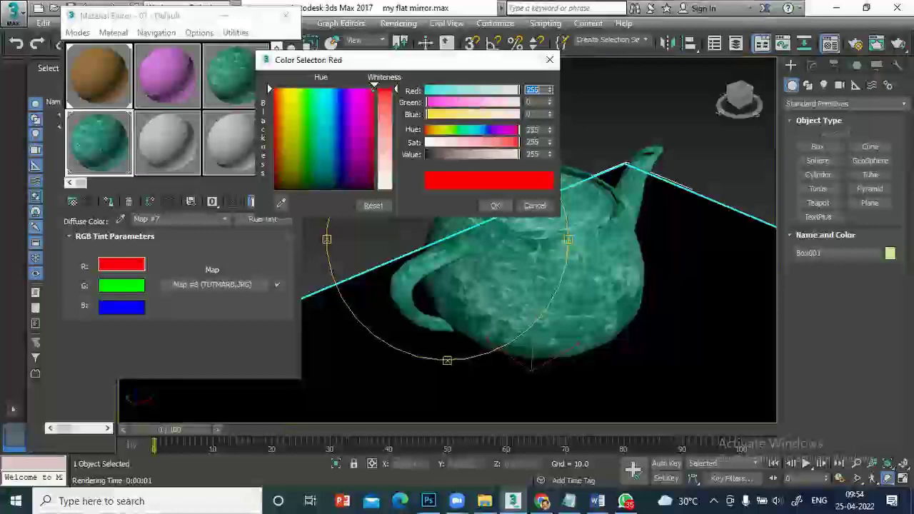
Step: Lighten the green tint channel to pale green and render the bluish-grey marble teapot
click(120, 285)
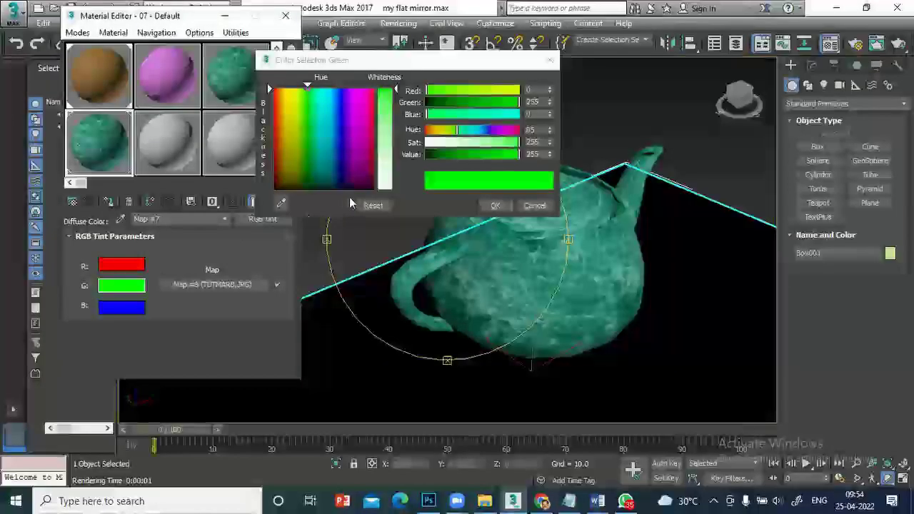
drag(389, 91, 395, 166)
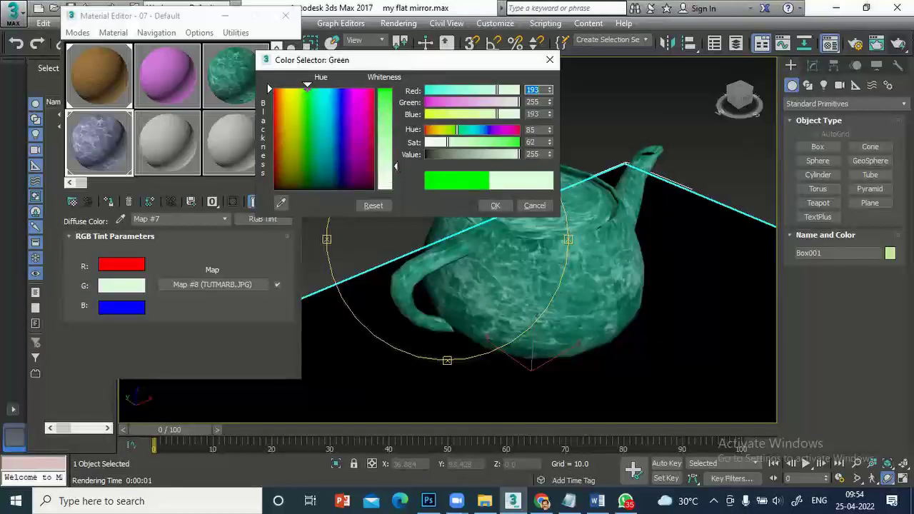
click(495, 205)
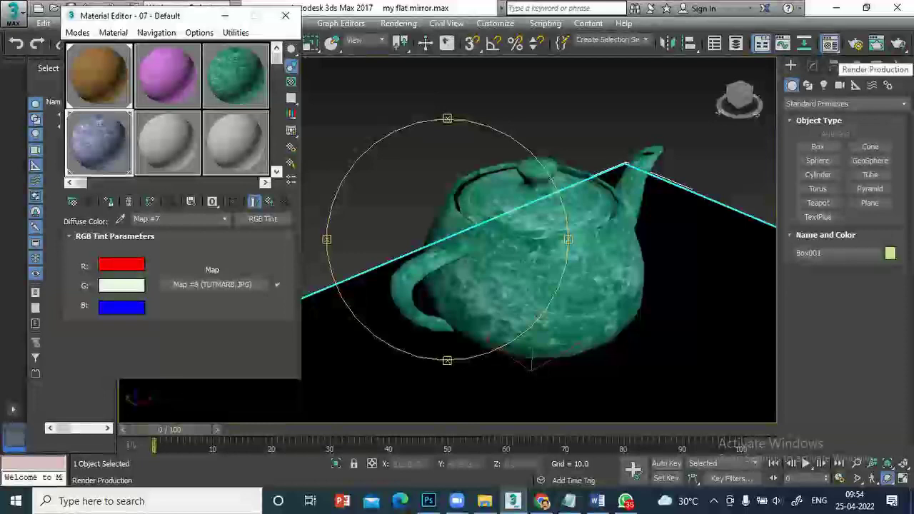
click(878, 43)
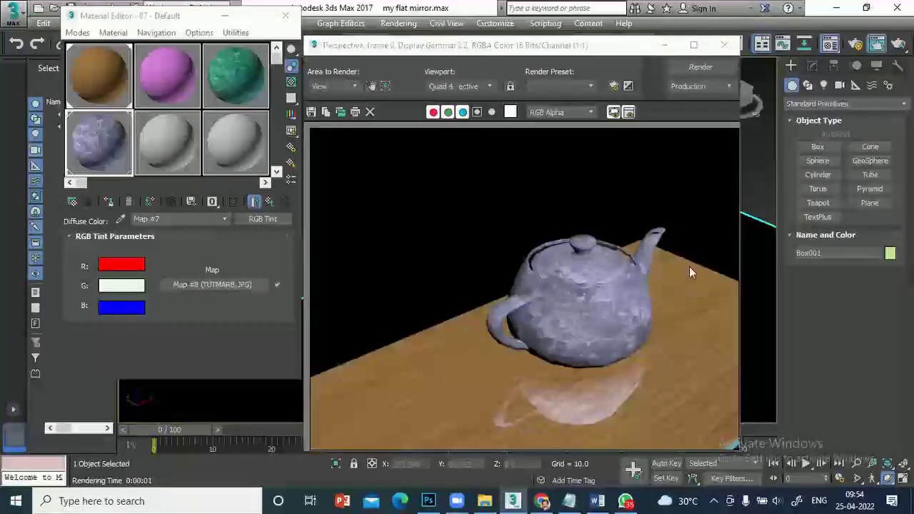
click(725, 44)
click(127, 312)
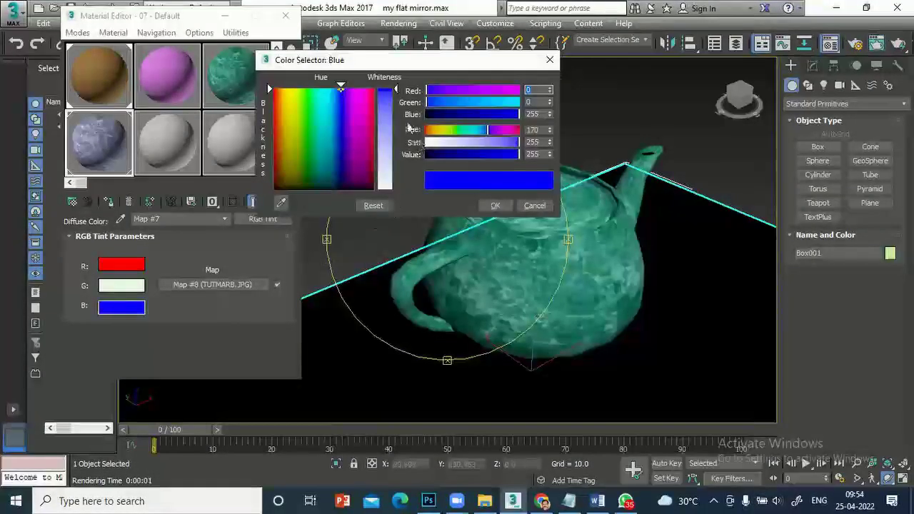
Step: Try lighter, less saturated yellow and green hues for the blue tint channel
drag(397, 96, 397, 124)
click(288, 126)
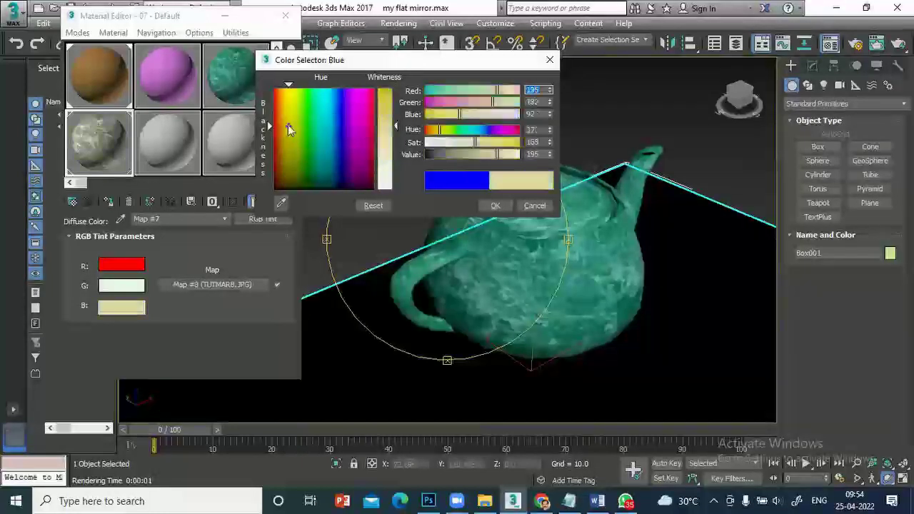
click(397, 129)
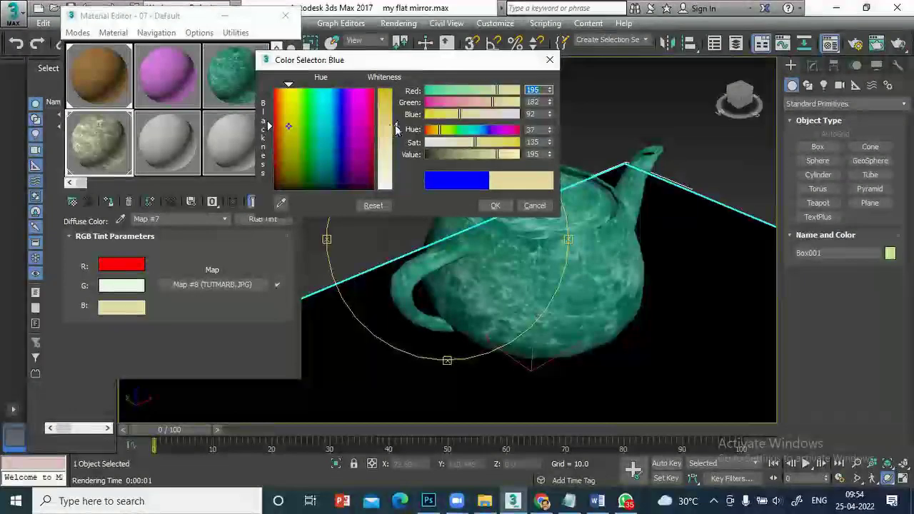
click(310, 127)
mouse_move(398, 126)
mouse_down()
mouse_move(397, 106)
mouse_move(397, 142)
mouse_up()
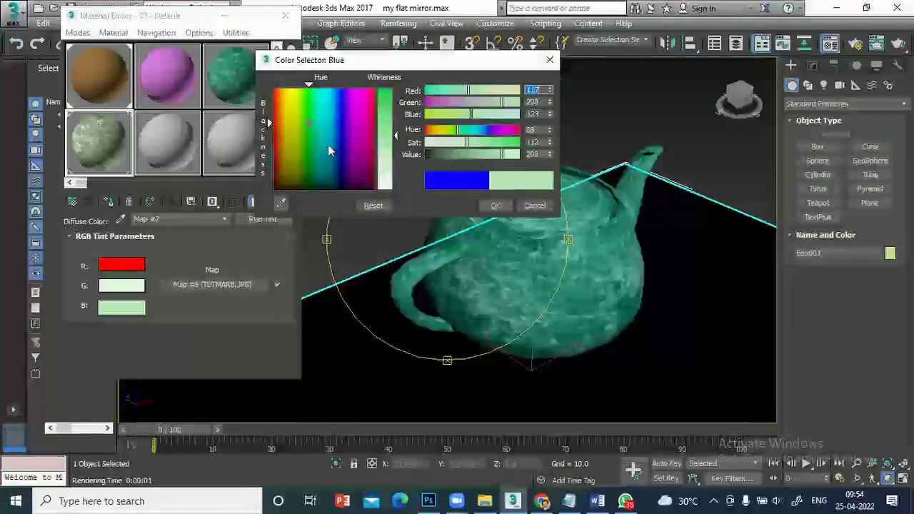
Step: Change the green tint channel colour to orange
click(125, 286)
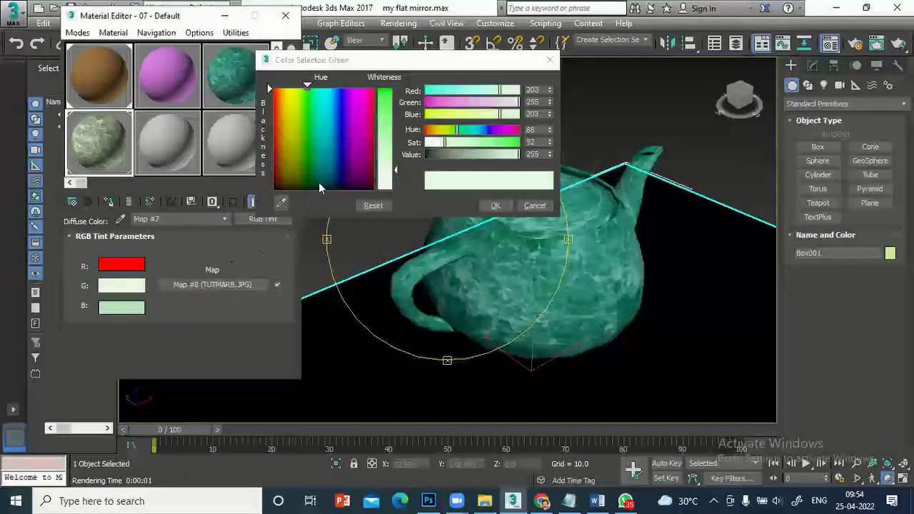
drag(386, 123, 388, 107)
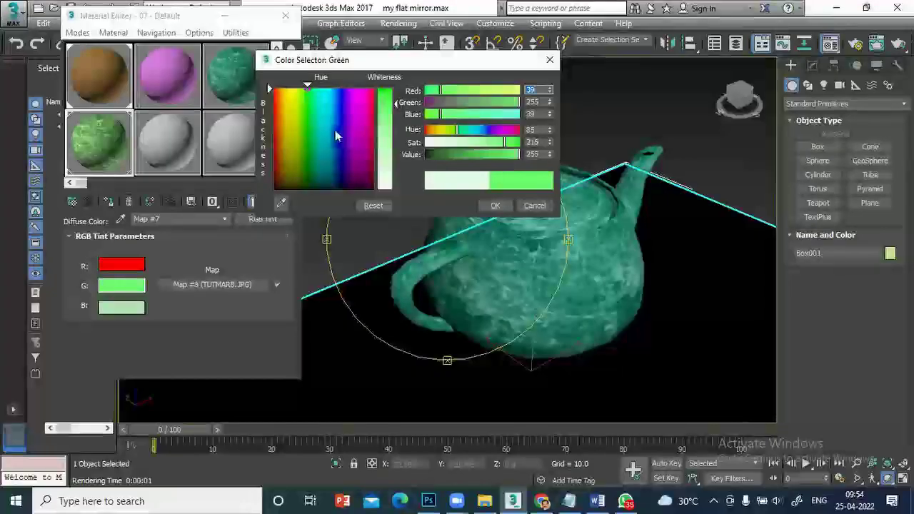
click(277, 122)
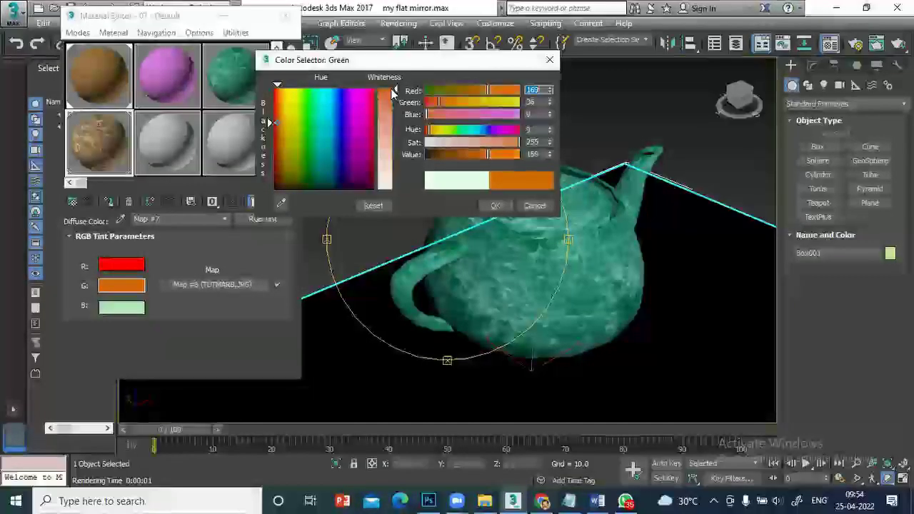
Step: Make the blue tint channel salmon pink and render the orange-red marble teapot
click(119, 310)
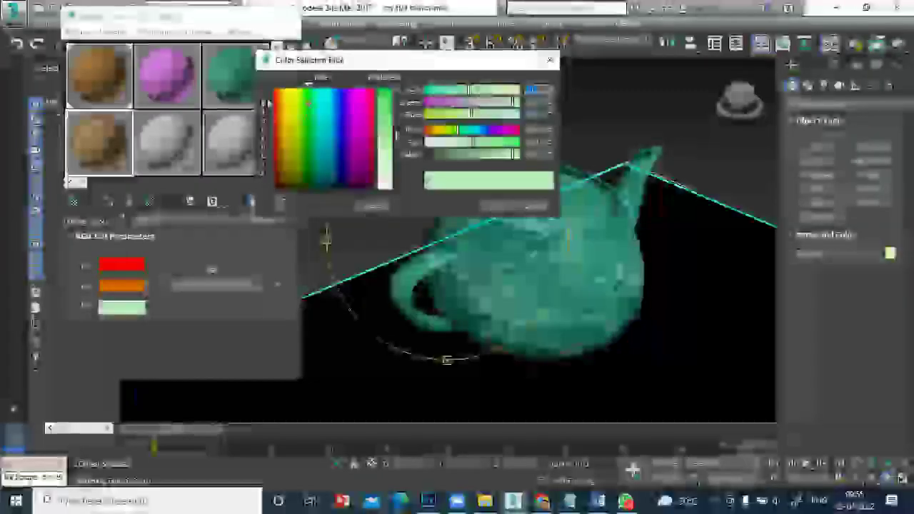
click(276, 109)
drag(274, 109, 274, 111)
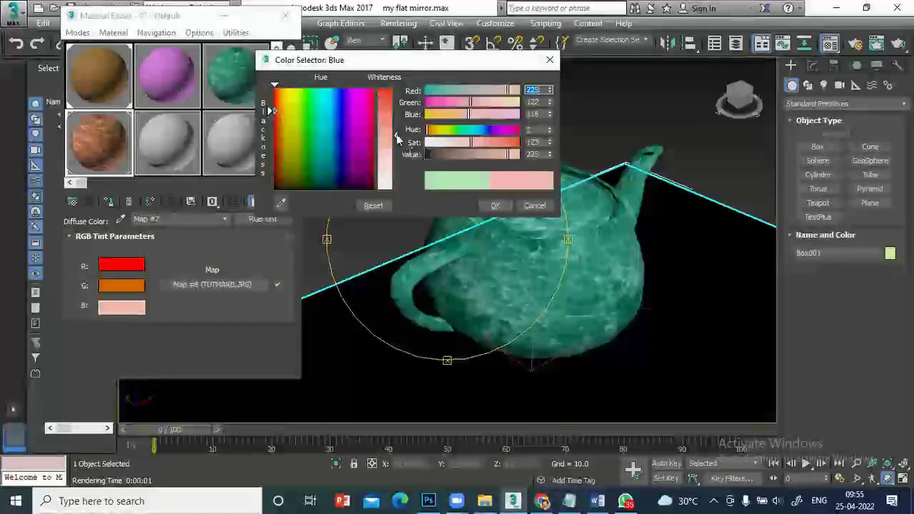
drag(397, 127, 404, 115)
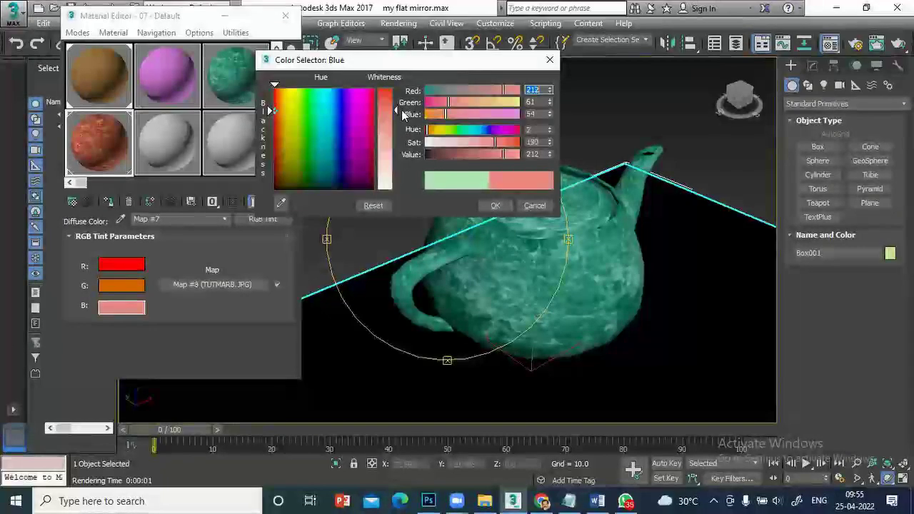
click(496, 206)
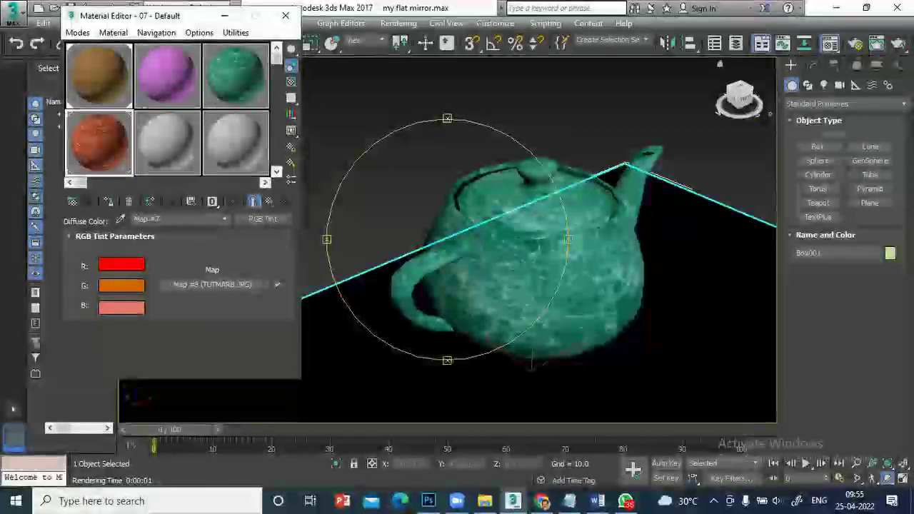
key(shift+q)
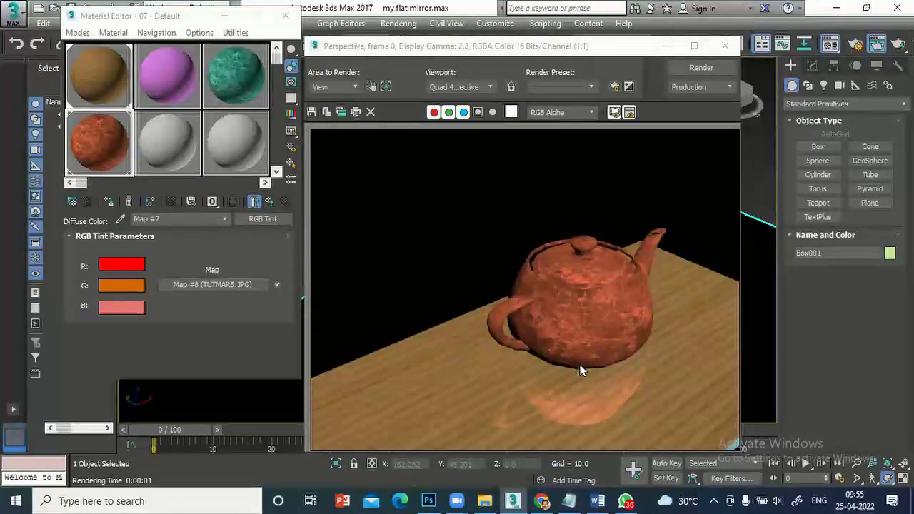
Step: Read the Word class notes on RGB Tint and Speckle maps, then return to 3ds Max
click(598, 500)
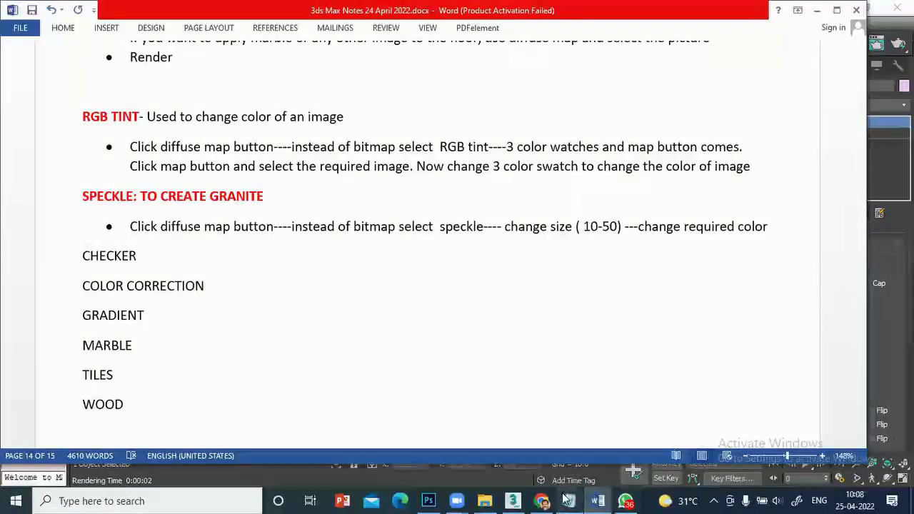
click(516, 499)
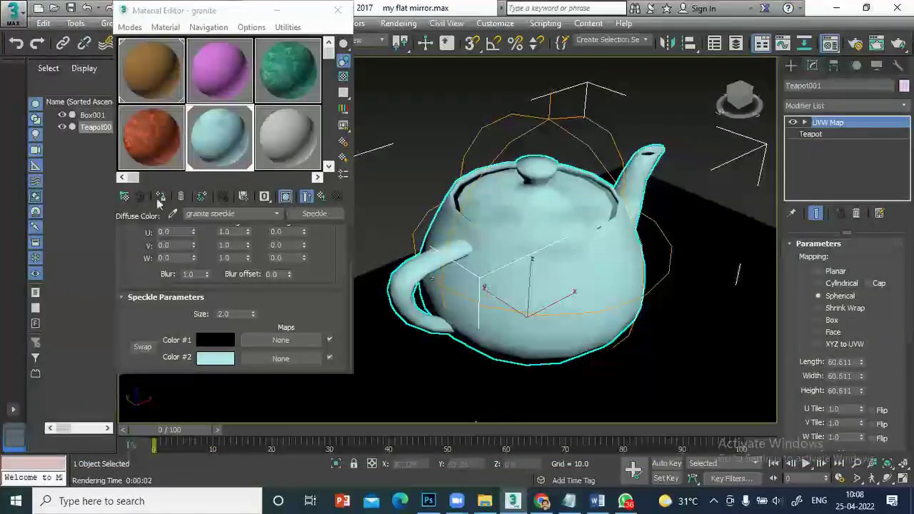
Step: Assign an unused grey sample material to the teapot and give its Diffuse a Checker map
click(298, 144)
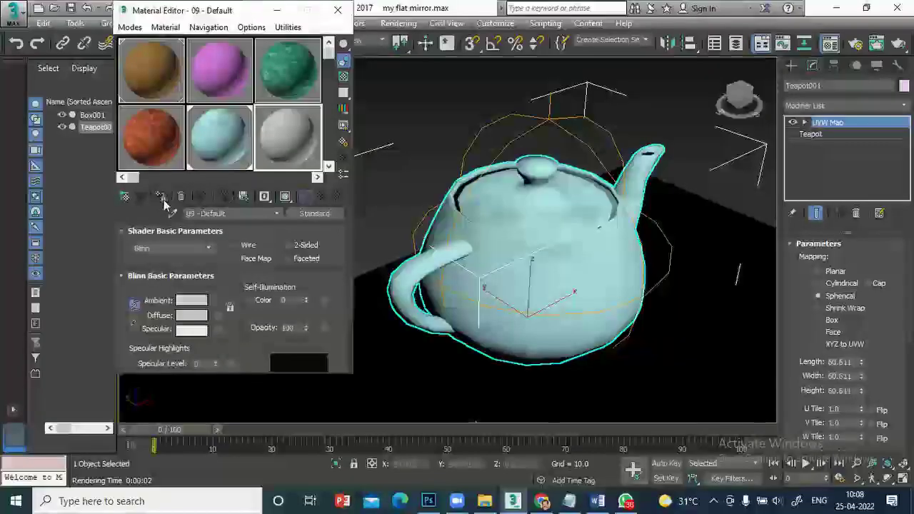
click(162, 198)
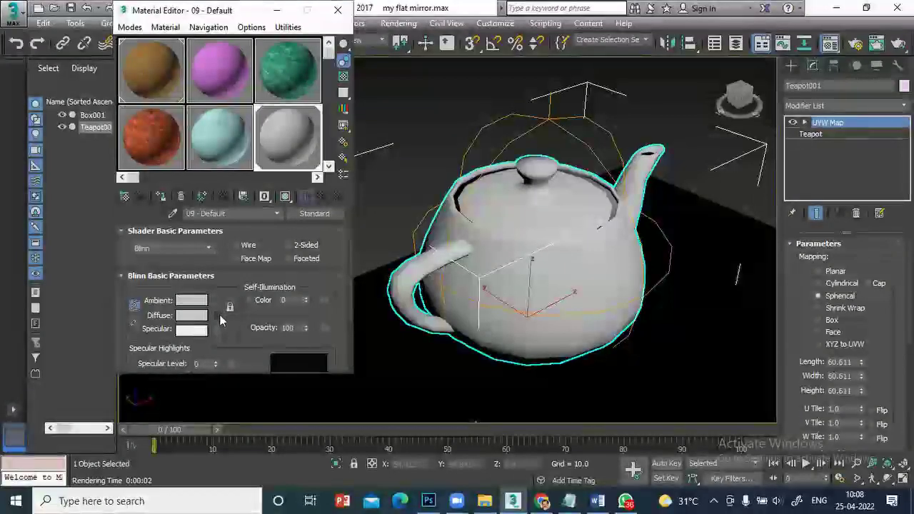
click(218, 323)
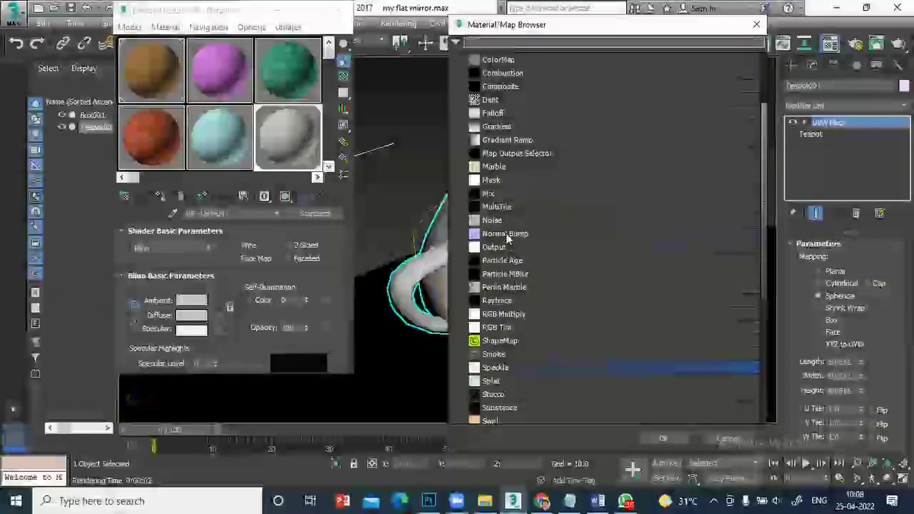
scroll(524, 107, up, 1)
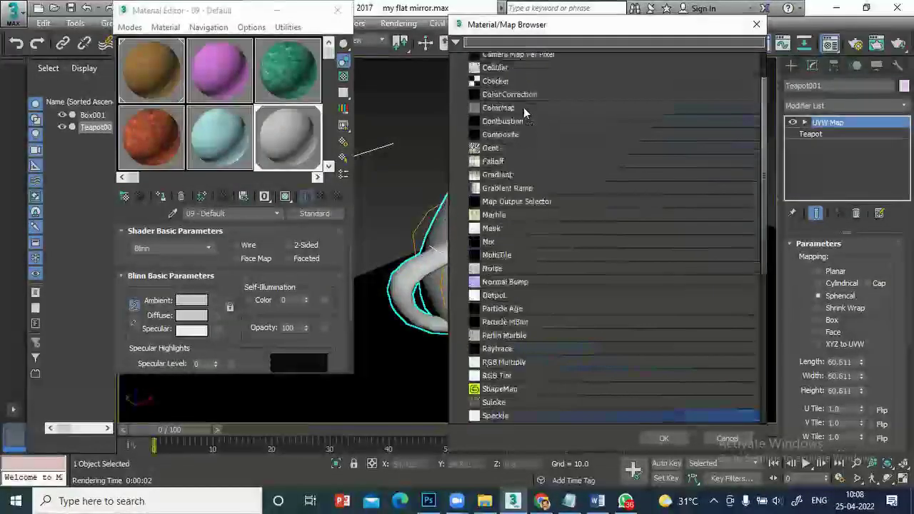
click(496, 80)
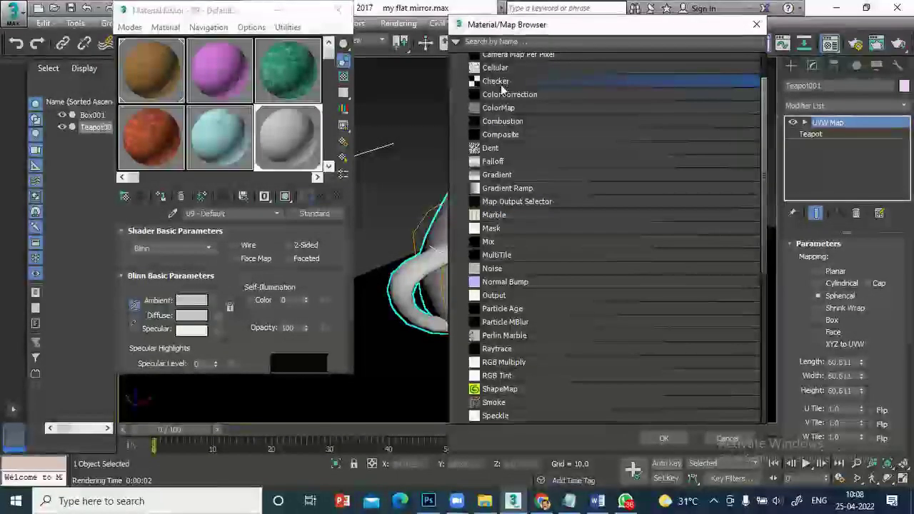
double_click(500, 83)
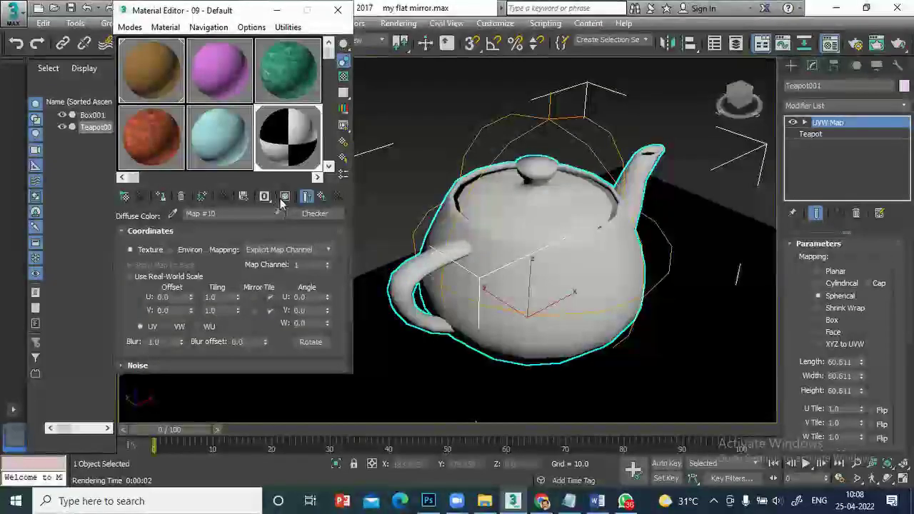
Step: Show the checker material on the teapot in the viewport and render a test frame
click(285, 197)
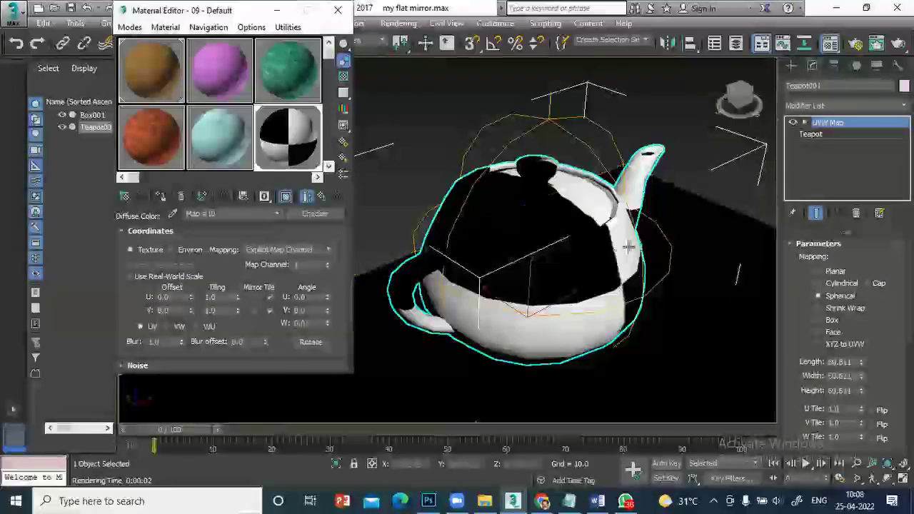
click(877, 44)
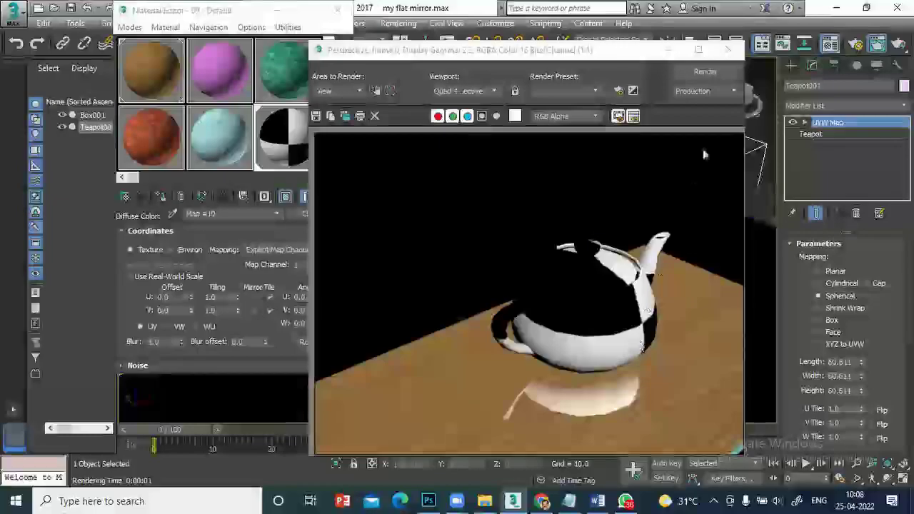
click(732, 52)
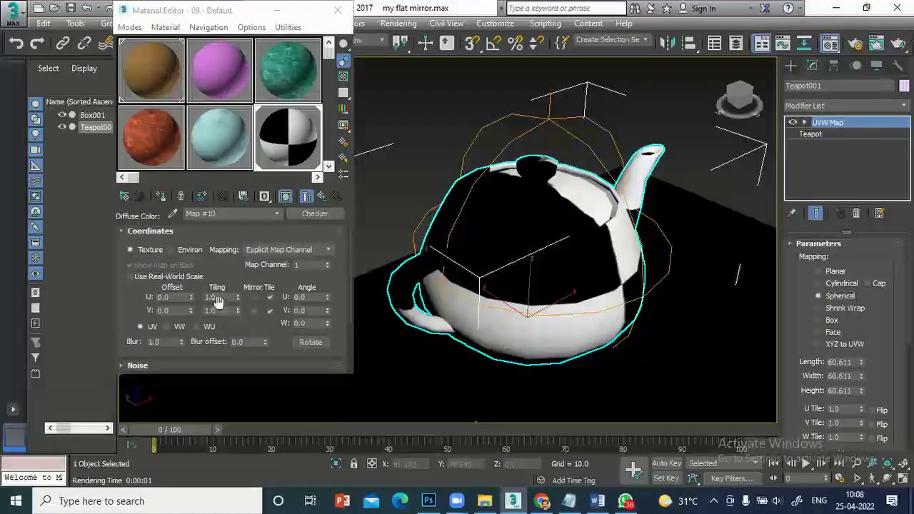
Step: Set the Checker tiling to 3 in U and V and re-render the teapot
double_click(220, 297)
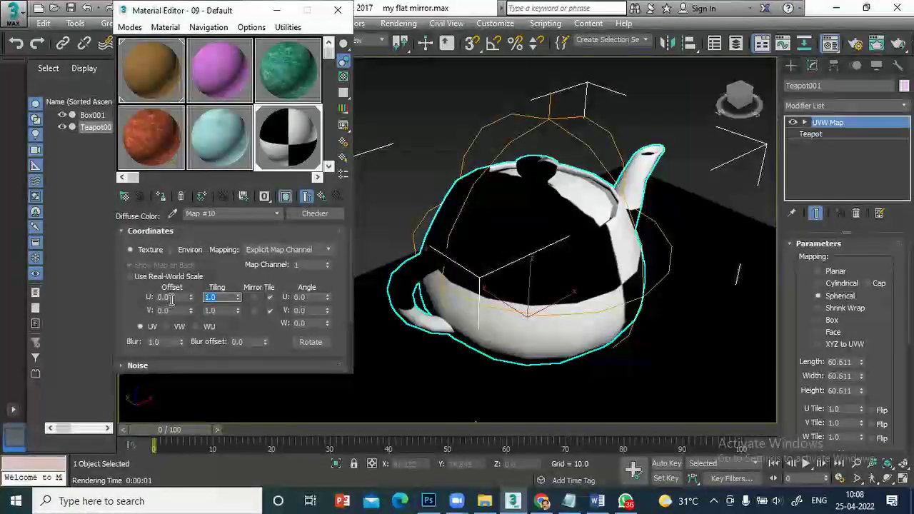
text(3)
key(Return)
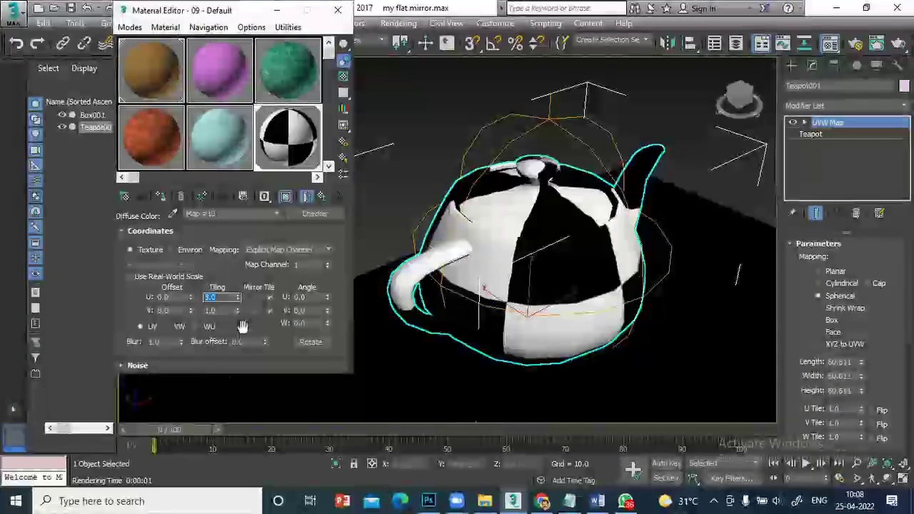
double_click(218, 311)
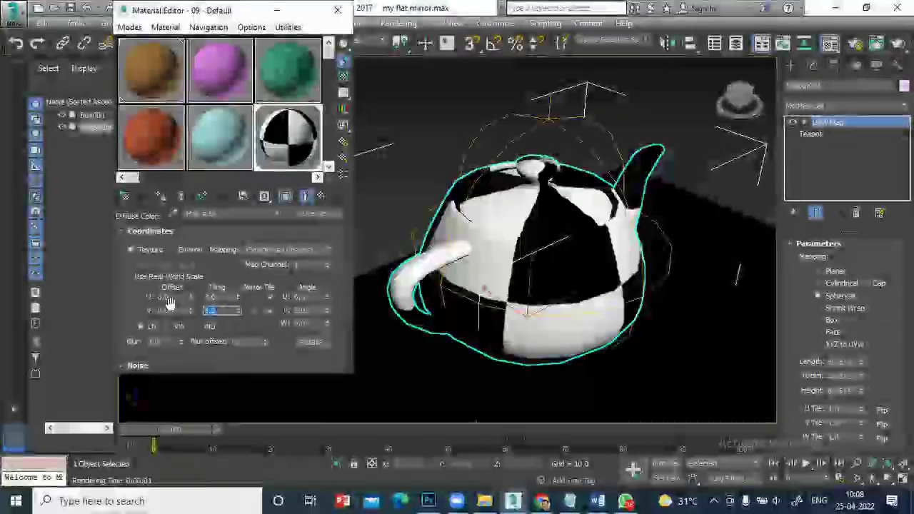
text(3)
key(Return)
key(shift+q)
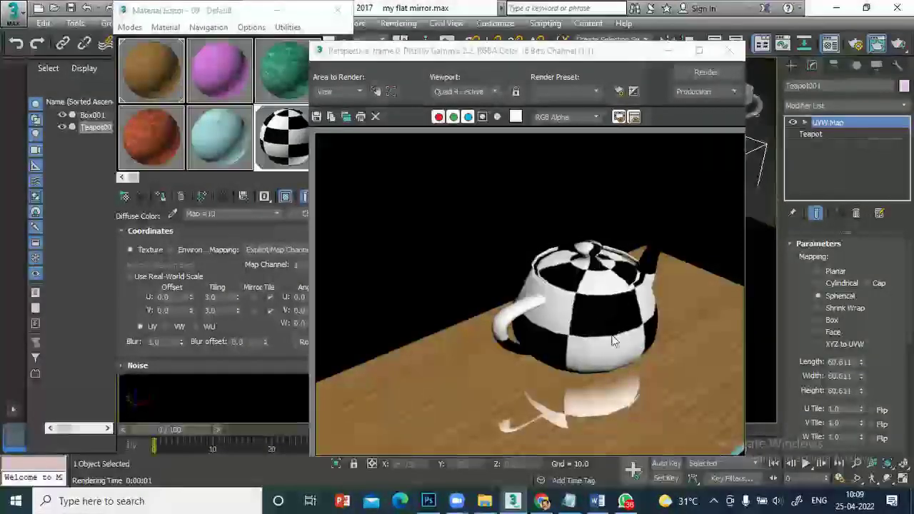
click(728, 50)
Step: Go back to the parent material and reopen the diffuse Checker map (Map #10)
scroll(243, 326, down, 1)
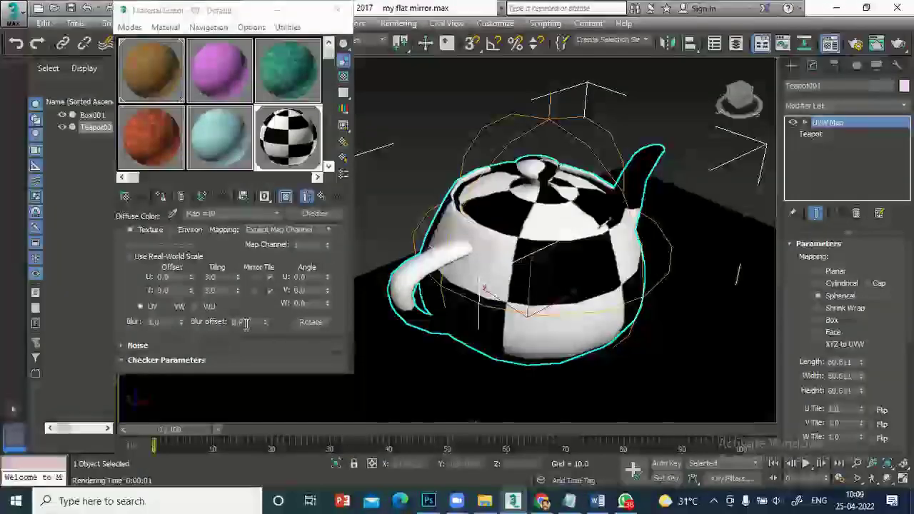
click(321, 198)
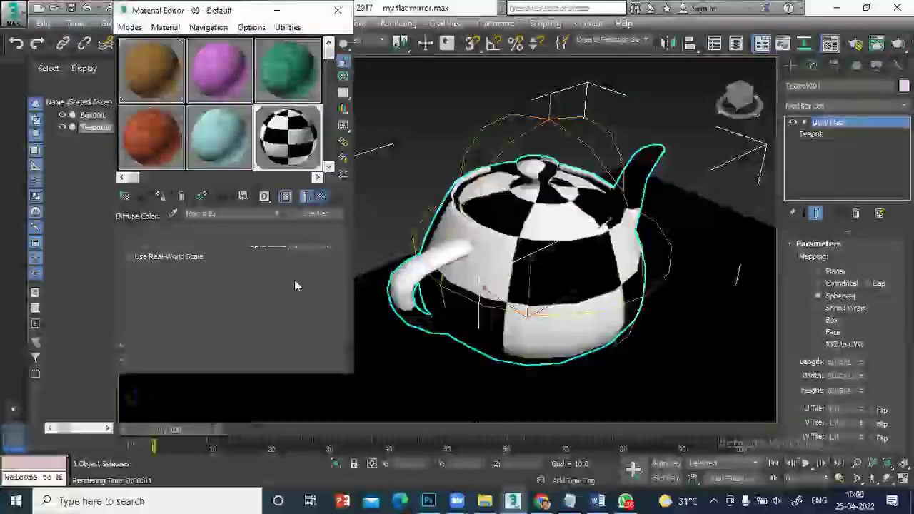
scroll(241, 307, down, 3)
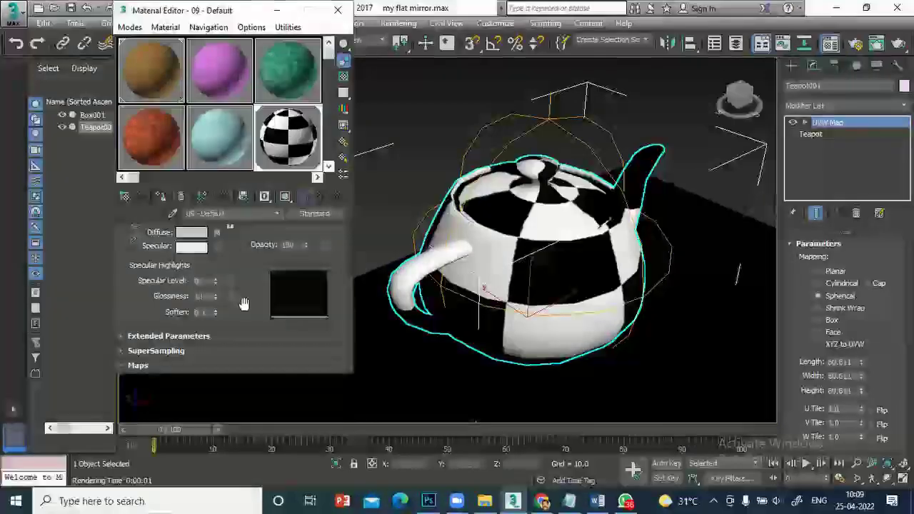
scroll(243, 307, up, 3)
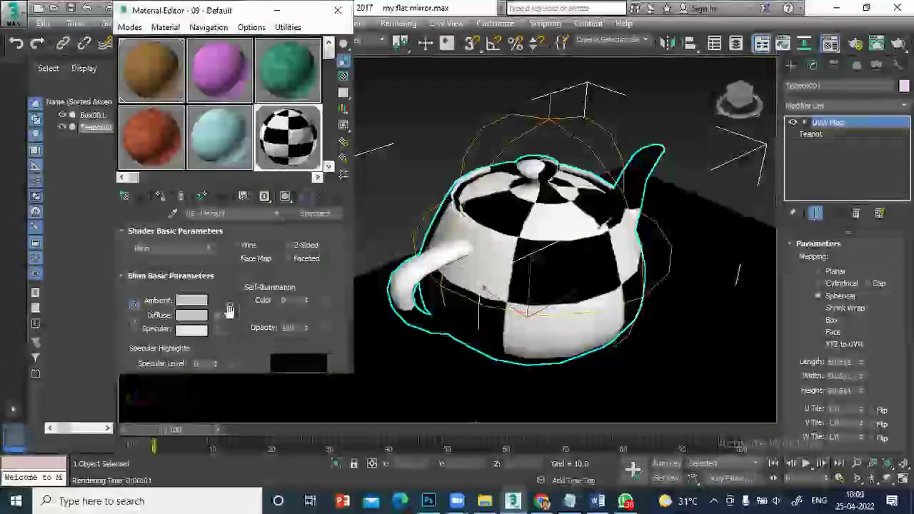
click(217, 315)
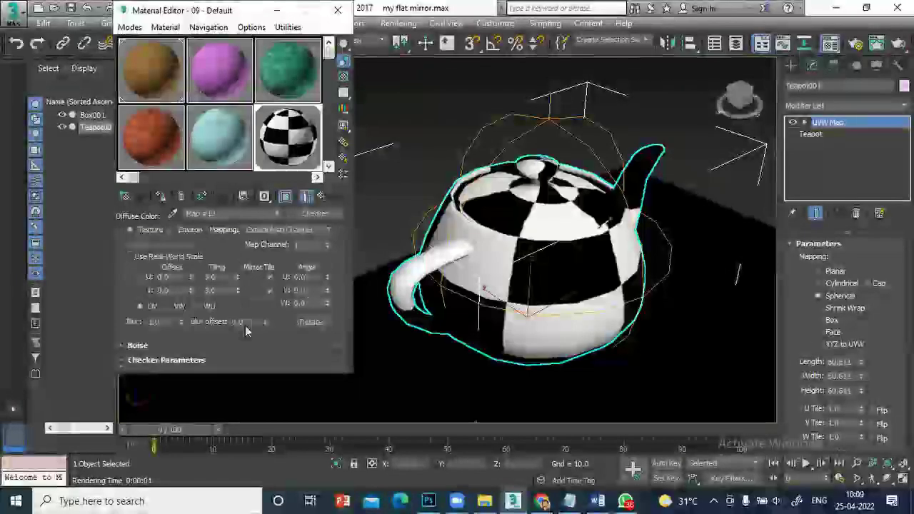
scroll(245, 330, down, 2)
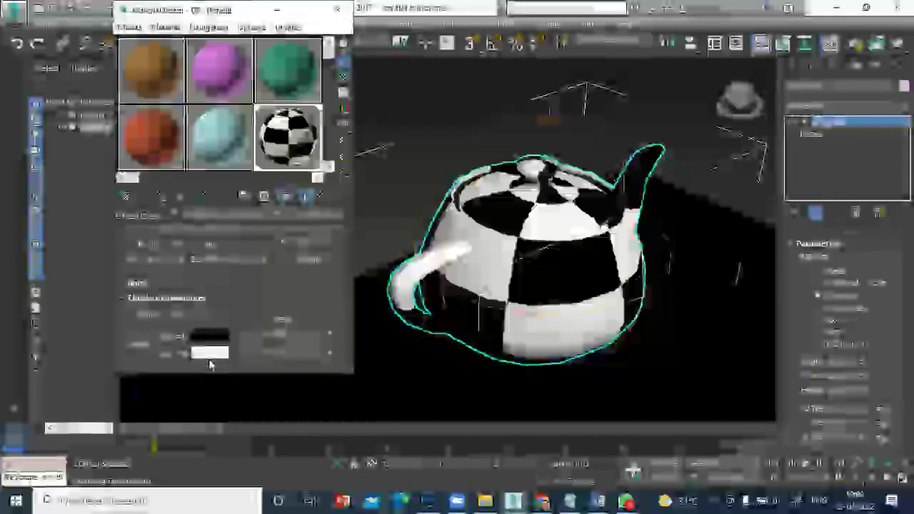
Step: Set Checker Color #2 to red and Color #1 to green, then render
click(212, 354)
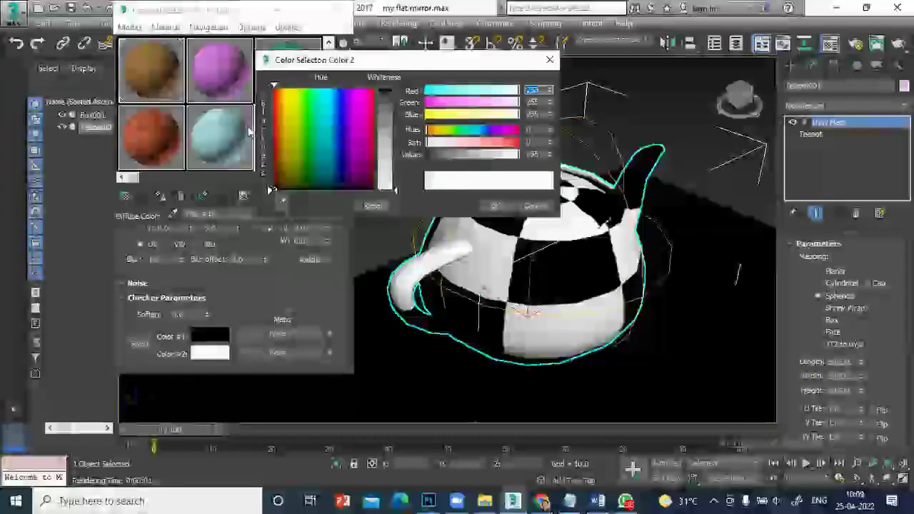
click(277, 114)
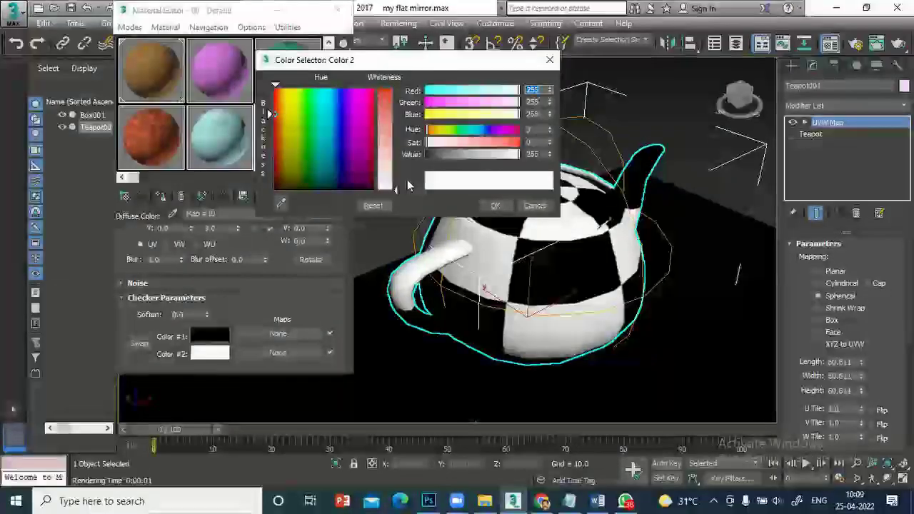
drag(389, 187, 389, 99)
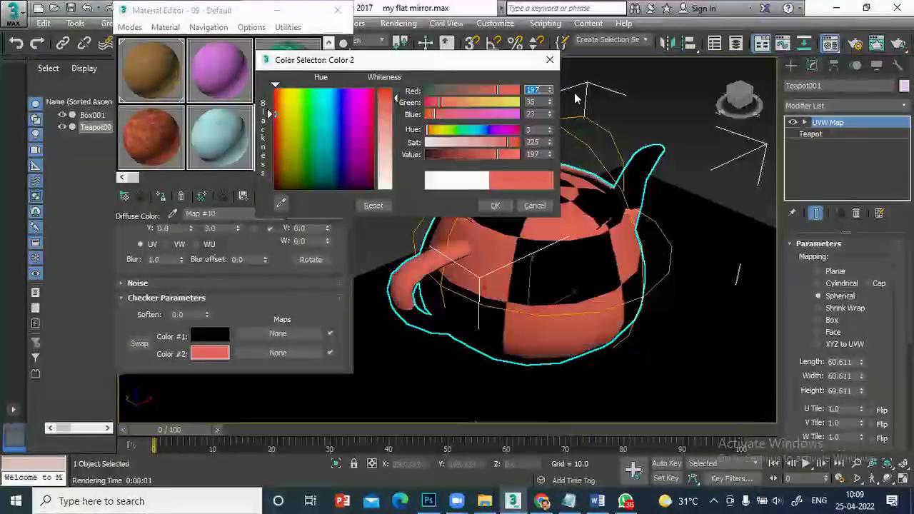
click(200, 337)
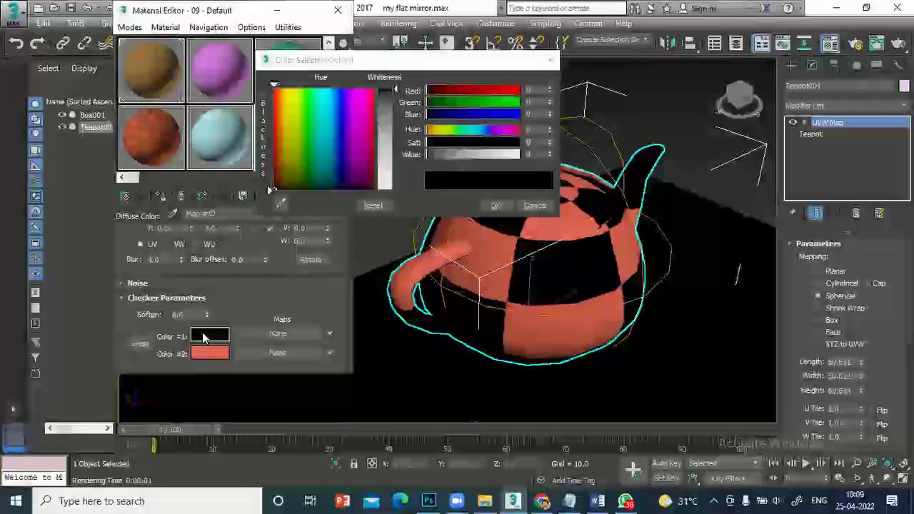
click(311, 115)
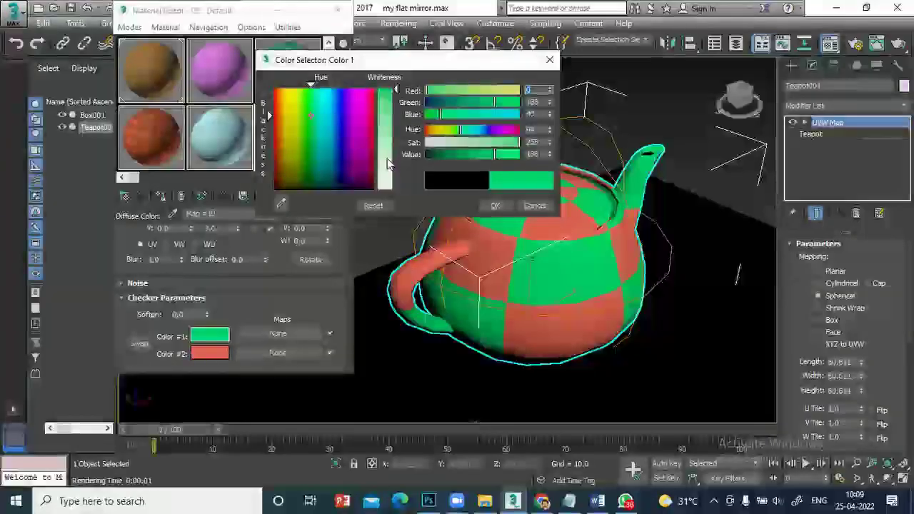
click(496, 206)
click(877, 44)
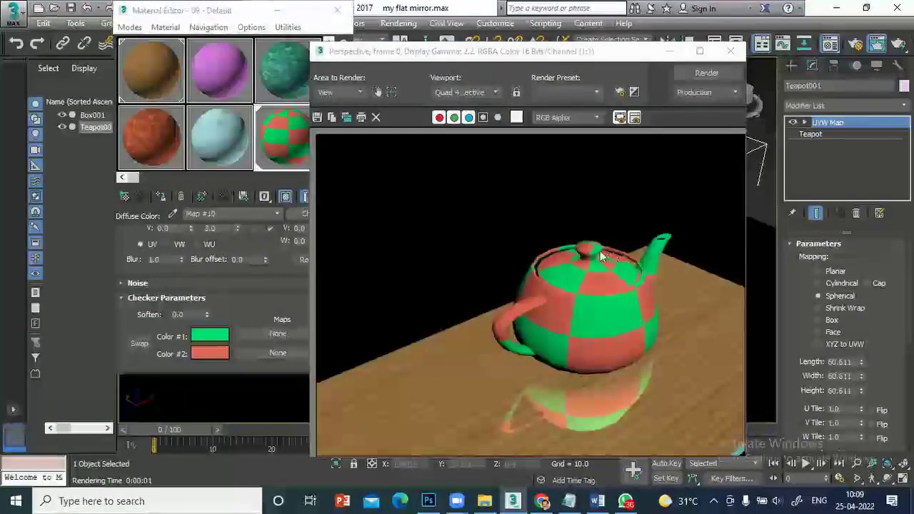
Step: Set the checker's W angle to 45 and re-render to see the diagonal checks
click(249, 13)
drag(282, 247, 307, 304)
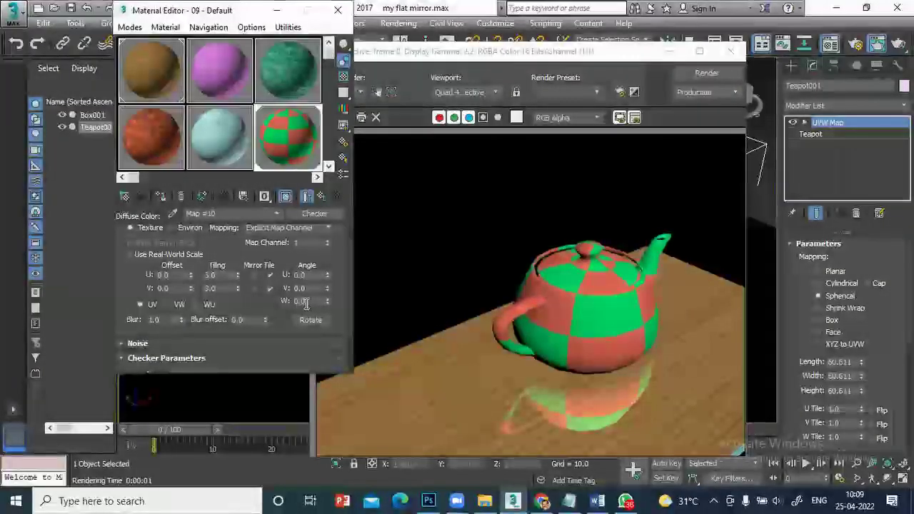
click(300, 301)
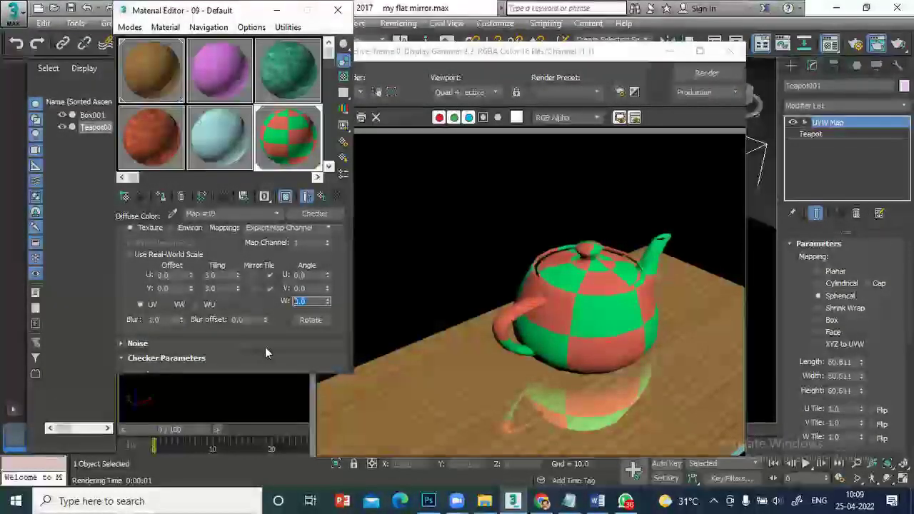
text(45)
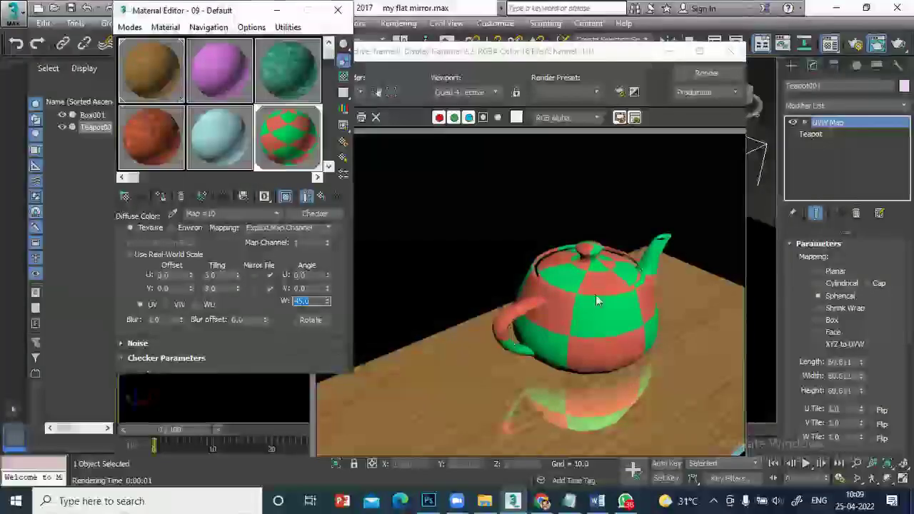
click(877, 44)
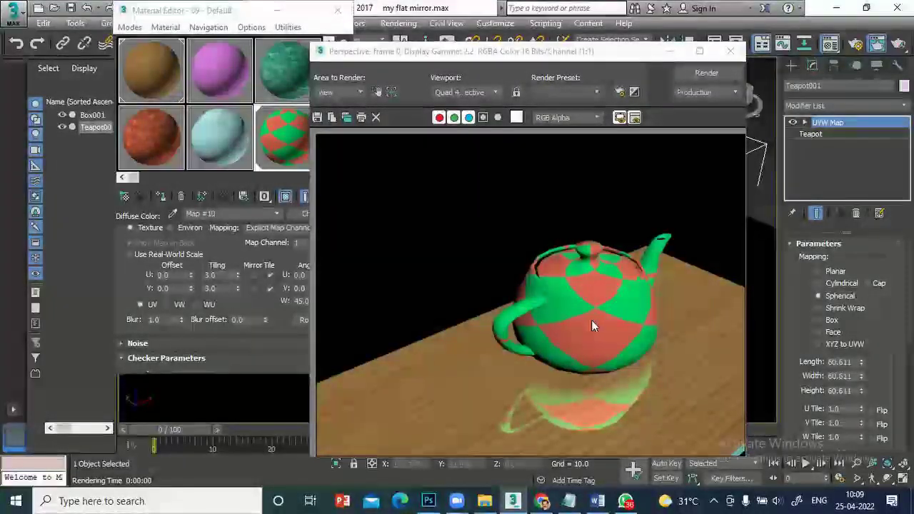
click(730, 51)
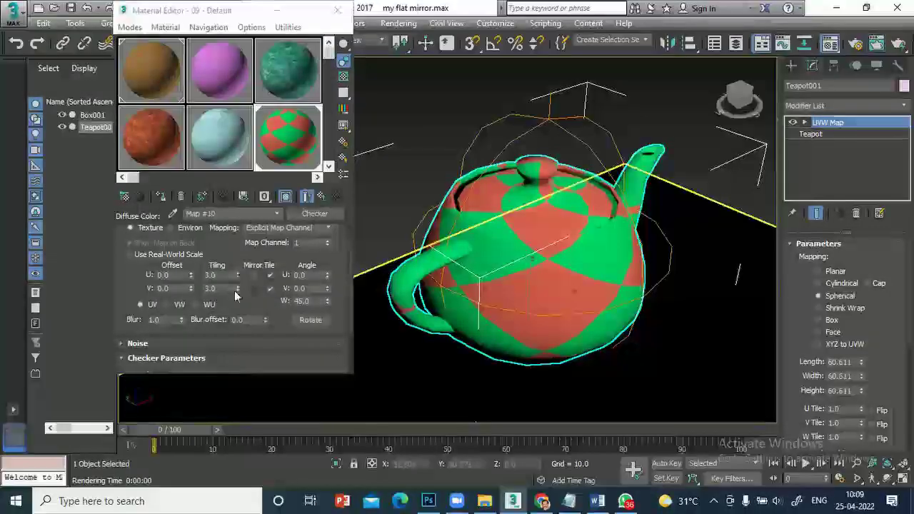
scroll(241, 303, down, 2)
click(240, 298)
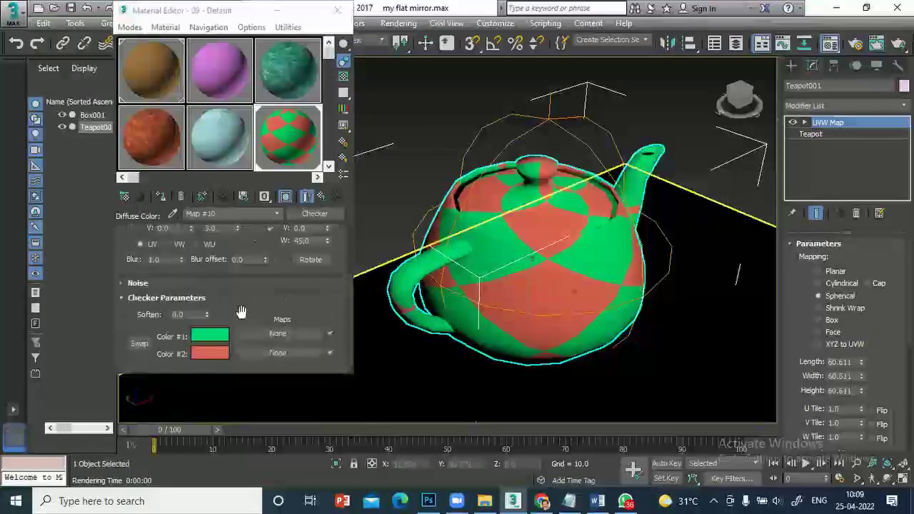
Step: Replace Checker Color #1 (green) with a TUTPAT3.JPG bitmap map
click(280, 334)
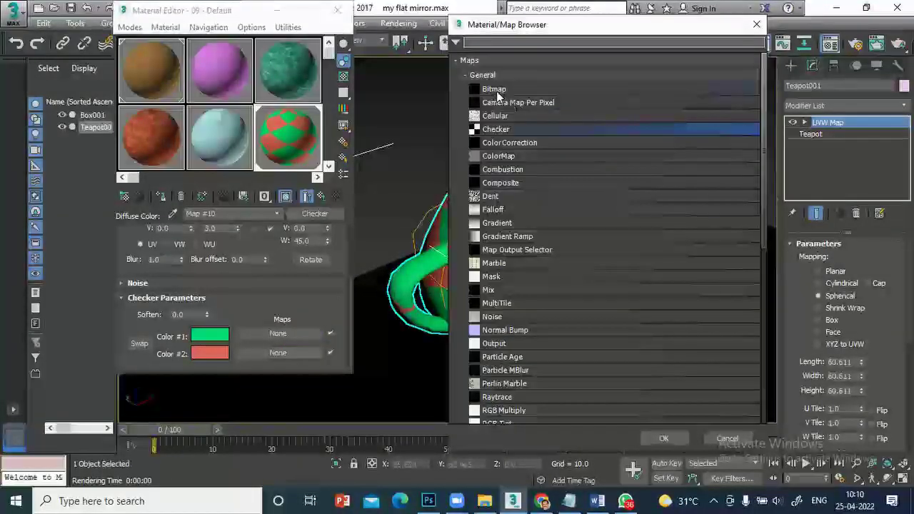
double_click(499, 92)
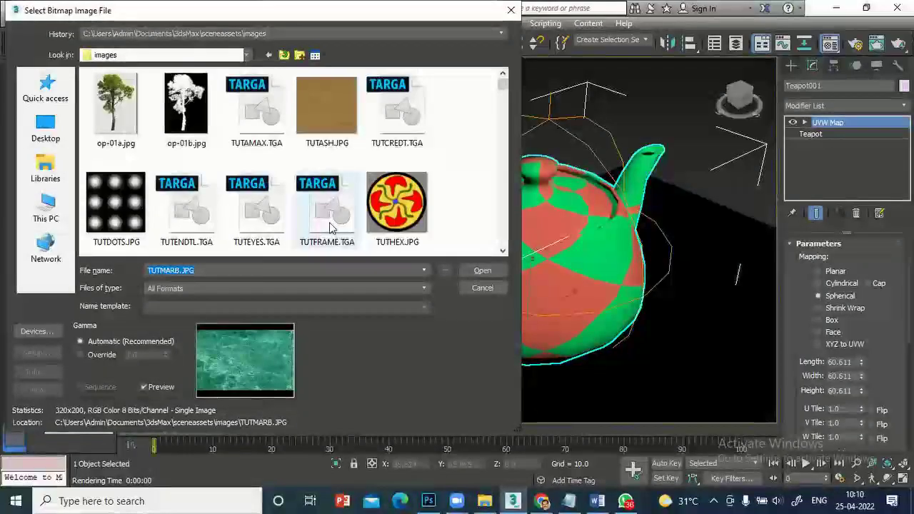
scroll(210, 184, up, 5)
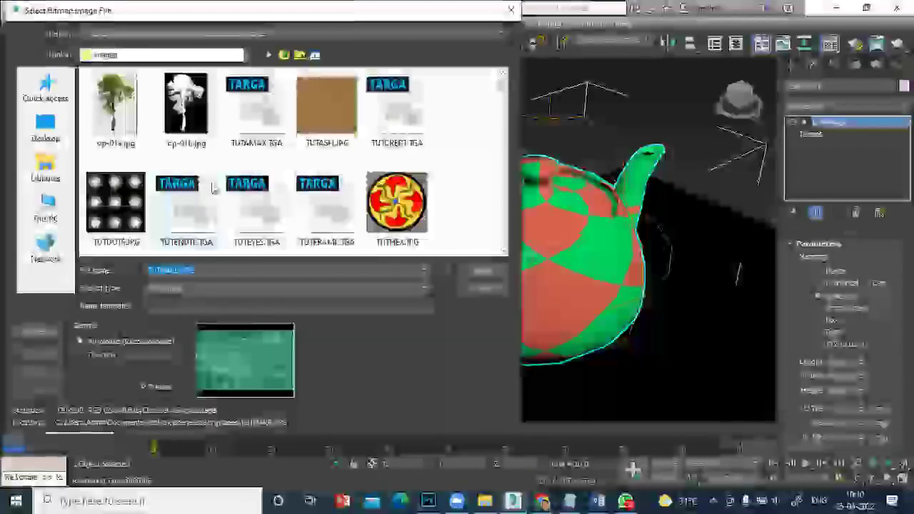
scroll(212, 180, down, 3)
scroll(212, 180, up, 3)
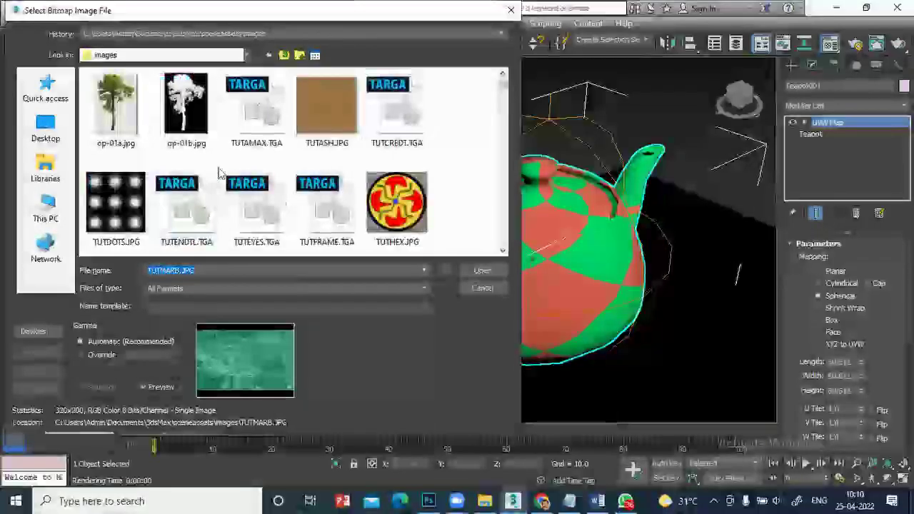
click(503, 251)
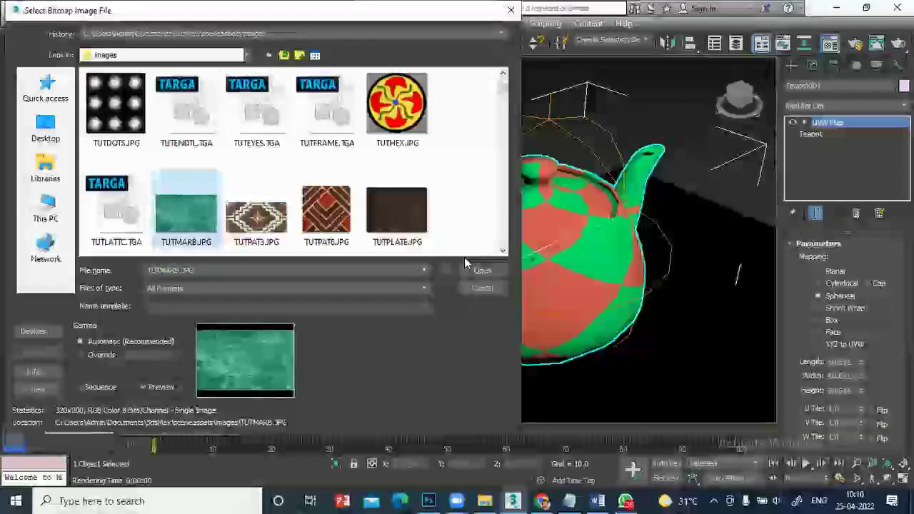
click(257, 215)
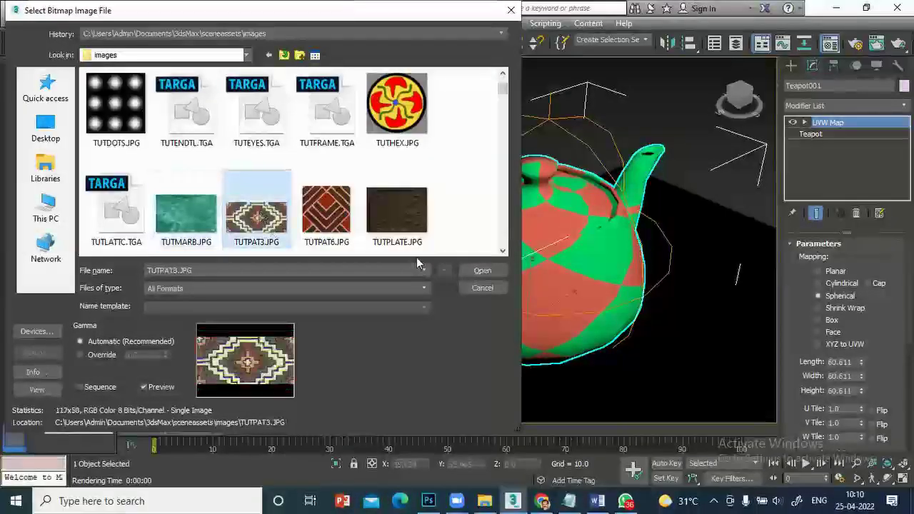
click(483, 271)
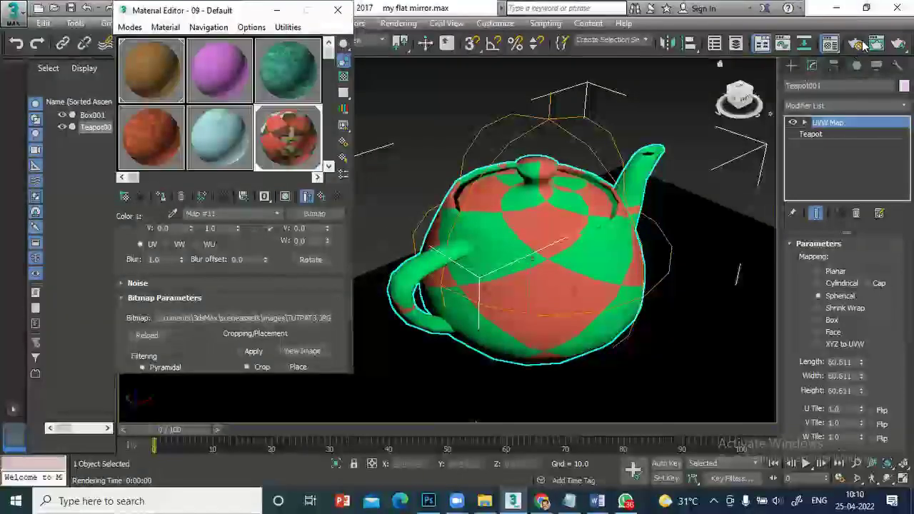
click(877, 44)
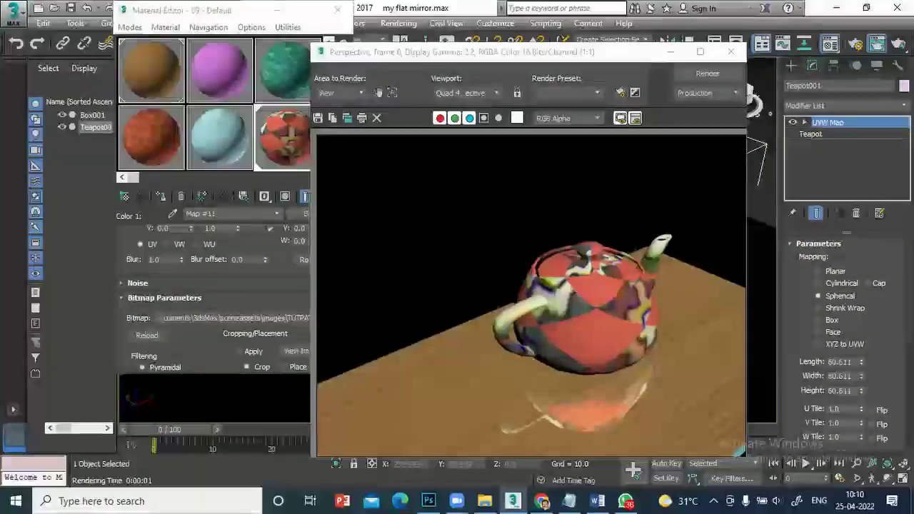
click(731, 53)
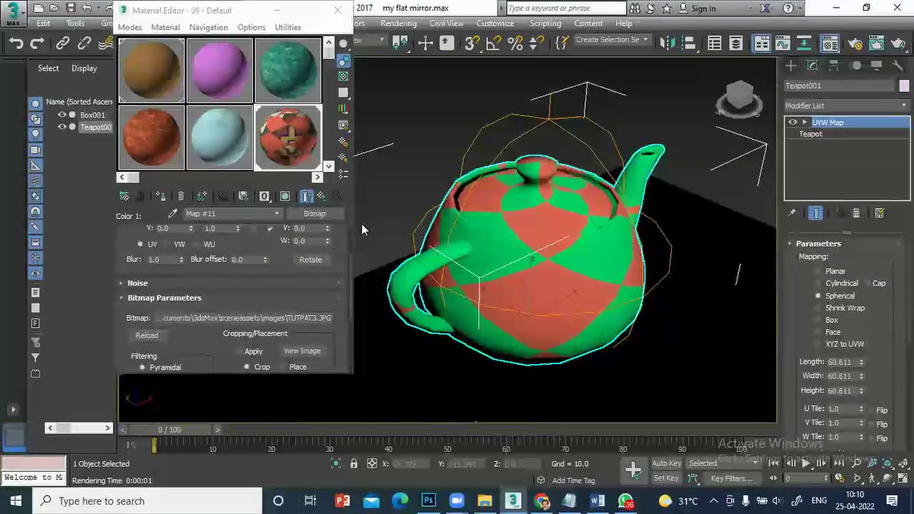